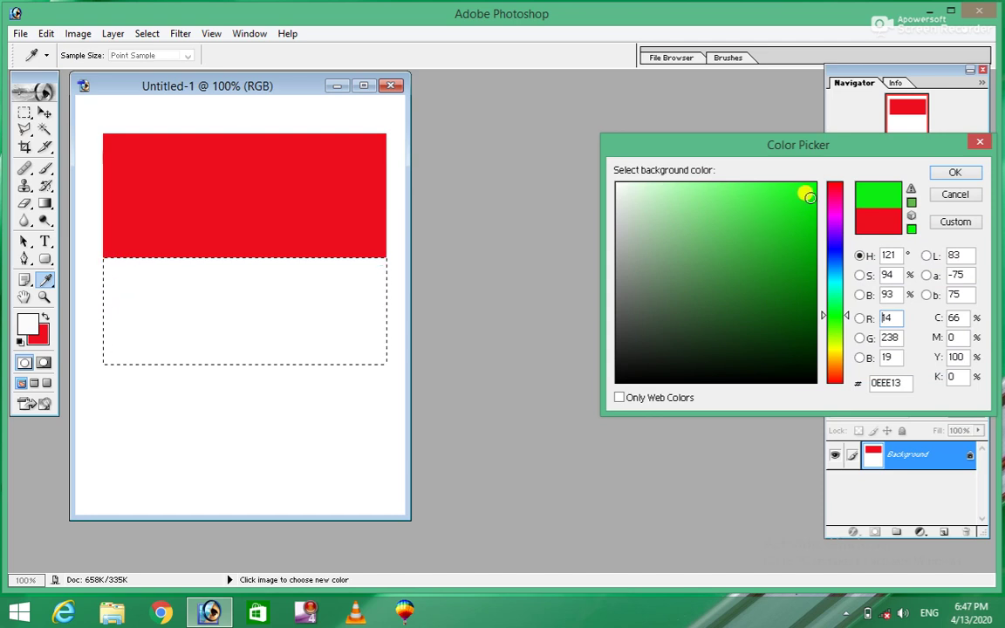
Step: Fill the selected middle band with a bright green background colour
{"action": "left_click", "coordinate": [809, 197]}
{"action": "left_click", "coordinate": [955, 172]}
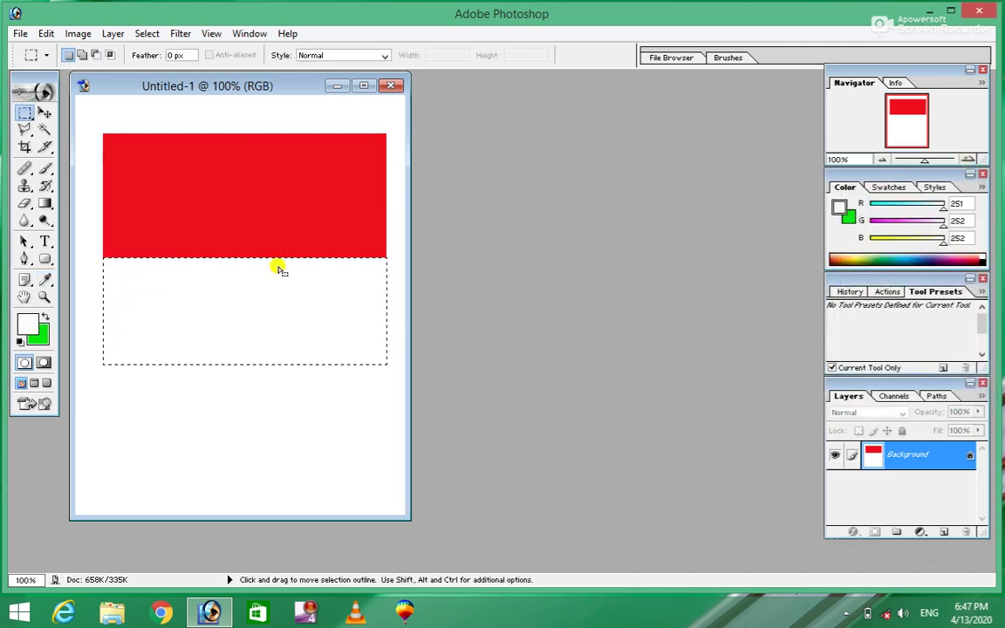
{"action": "key", "text": "ctrl+BackSpace"}
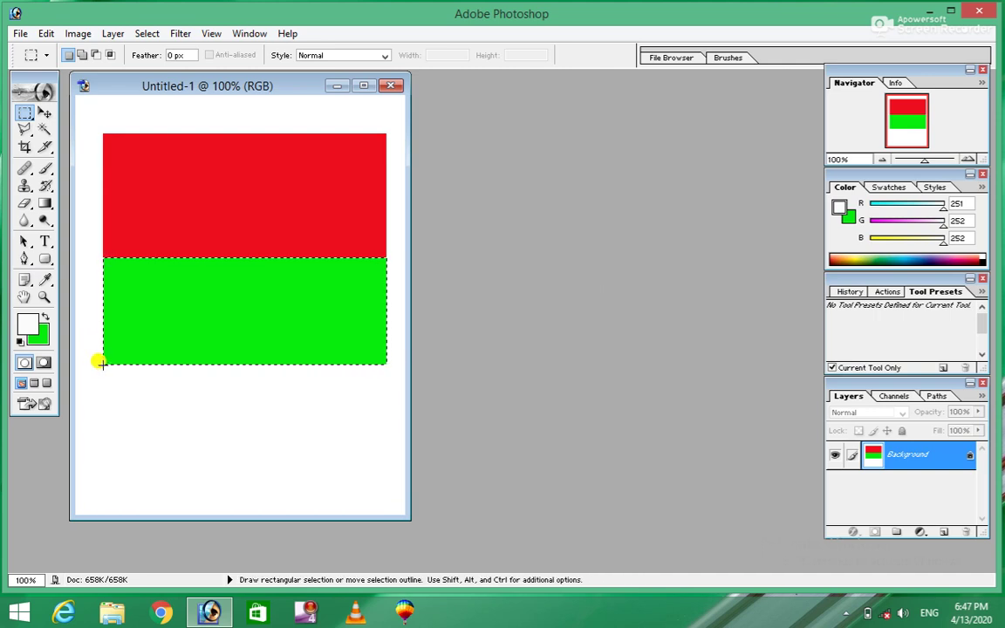
Step: Fill a rectangle below the green band with bright blue, then deselect
{"action": "left_click_drag", "start_coordinate": [100, 363], "coordinate": [384, 477]}
{"action": "left_click", "coordinate": [39, 336]}
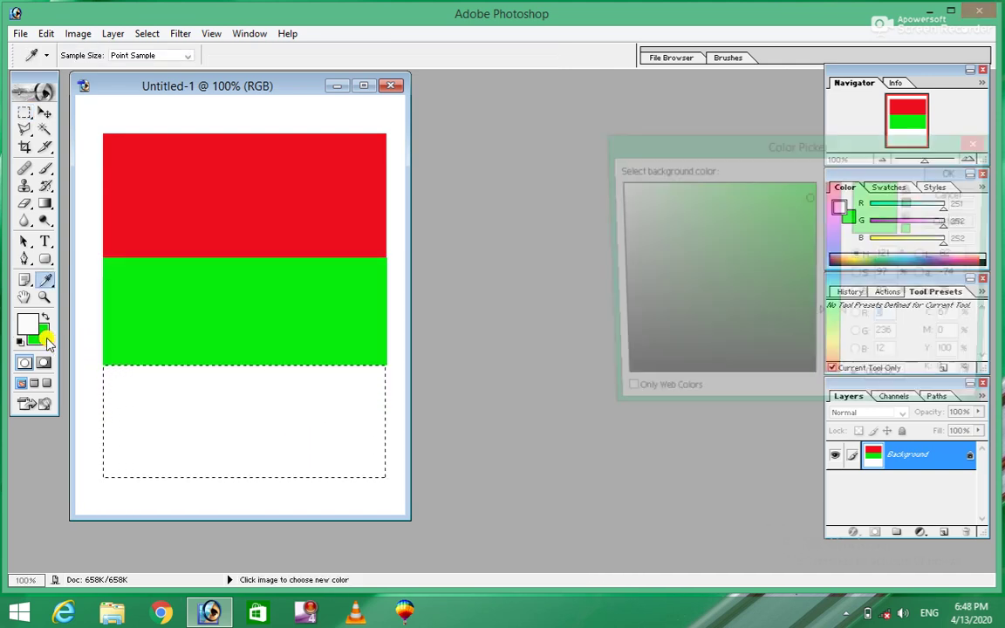
{"action": "left_click", "coordinate": [836, 251]}
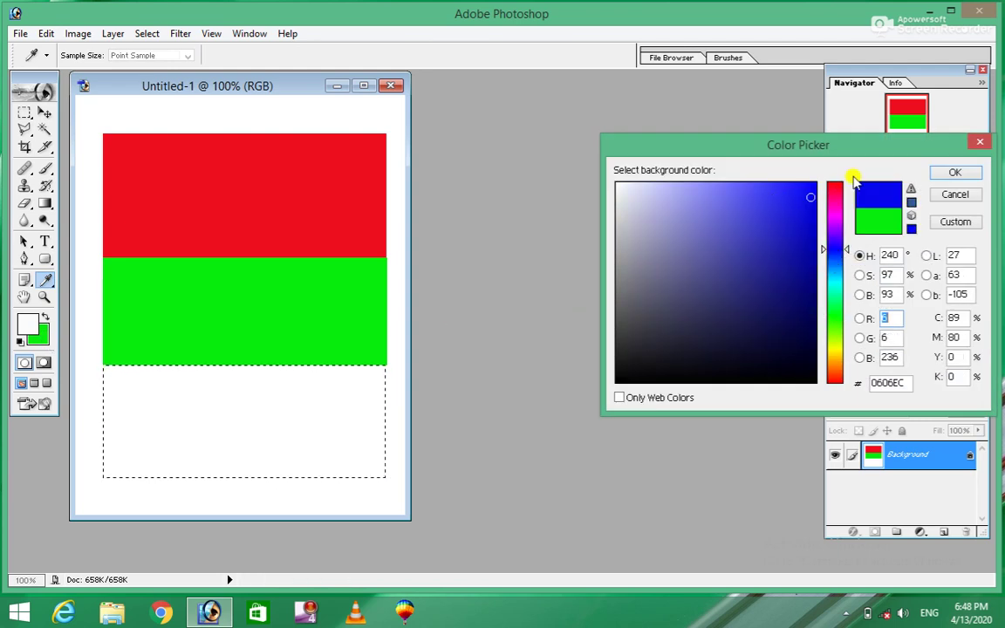
{"action": "left_click", "coordinate": [812, 190]}
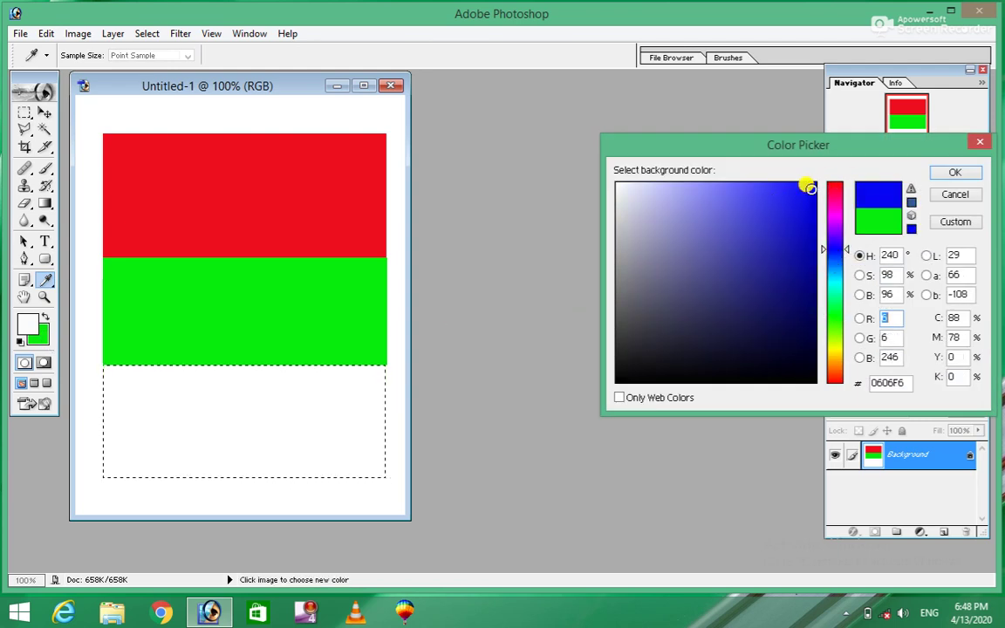
{"action": "left_click", "coordinate": [954, 175]}
{"action": "key", "text": "ctrl+BackSpace"}
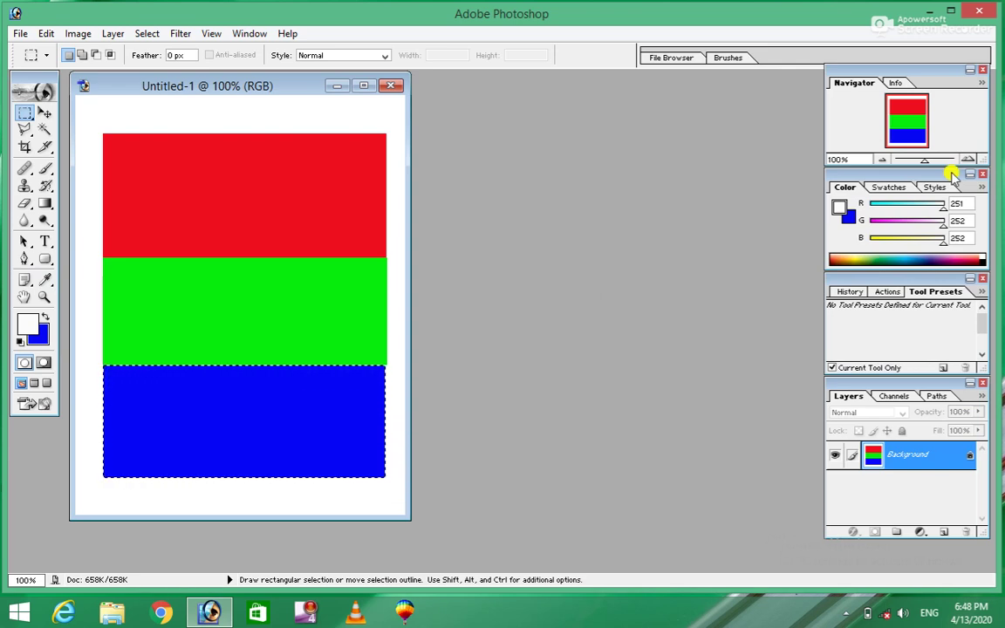
{"action": "key", "text": "ctrl+d"}
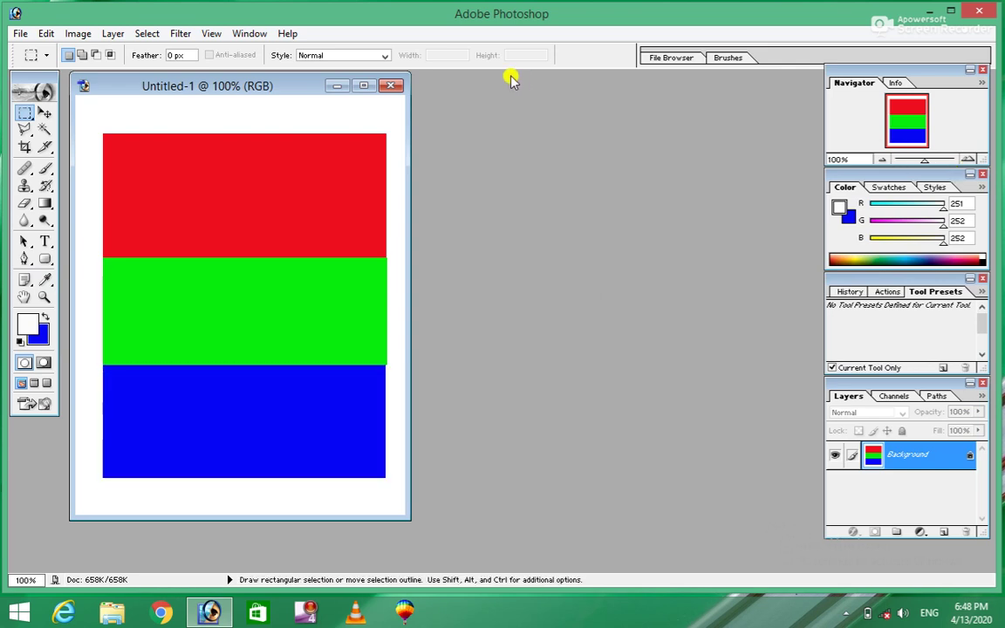
{"action": "left_click", "coordinate": [45, 113]}
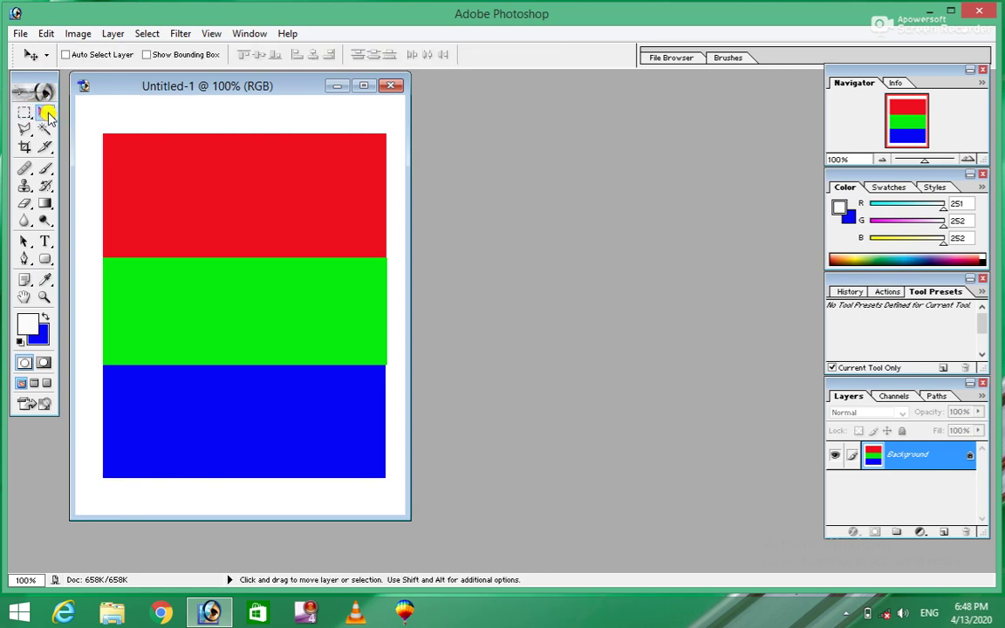
{"action": "left_click", "coordinate": [44, 33]}
{"action": "mouse_move", "coordinate": [77, 33]}
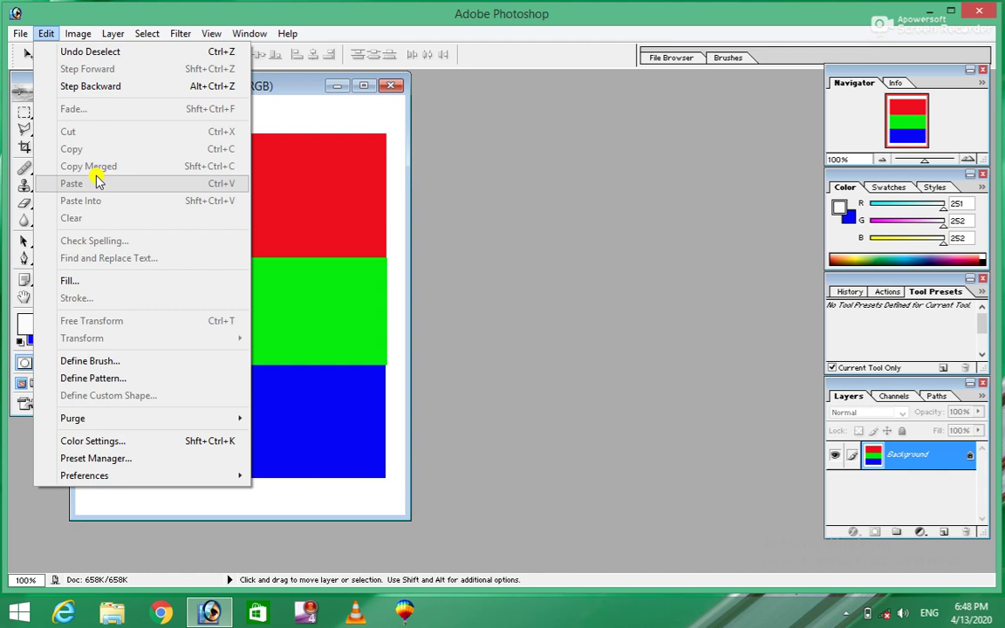
{"action": "left_click", "coordinate": [112, 53]}
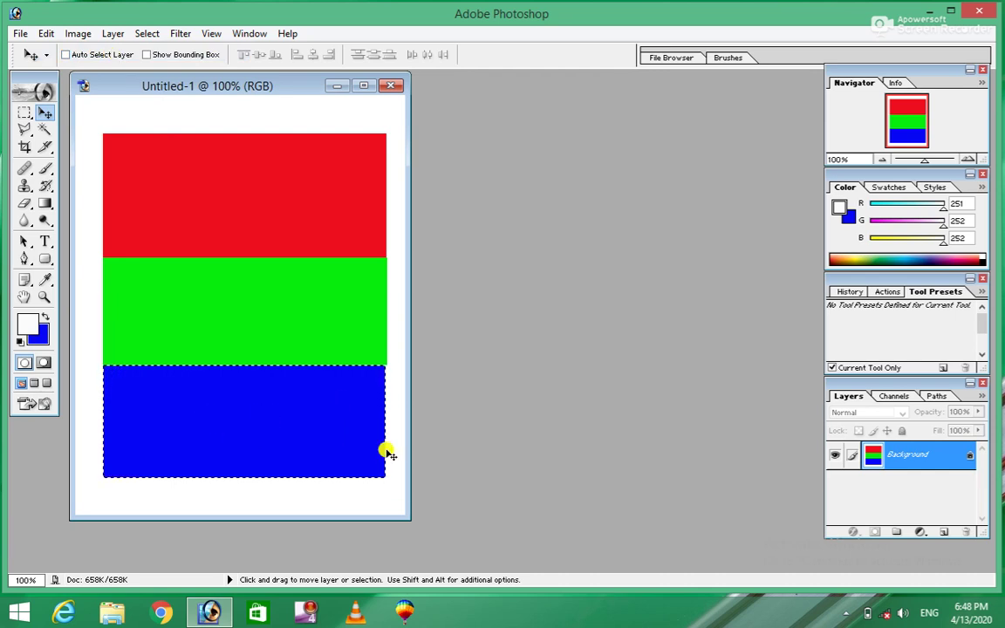
{"action": "left_click", "coordinate": [43, 35]}
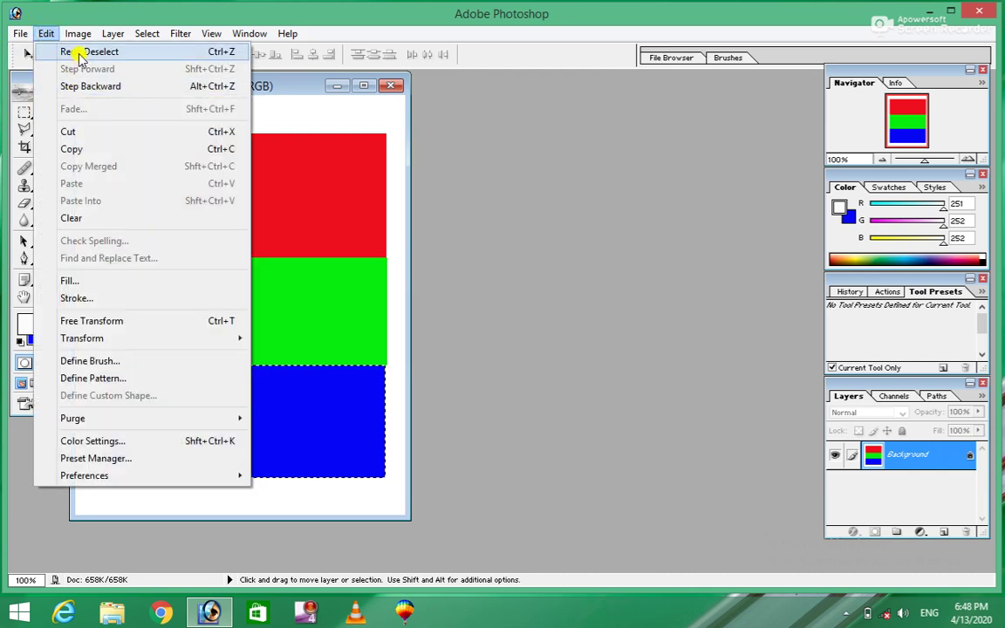
{"action": "left_click", "coordinate": [78, 51]}
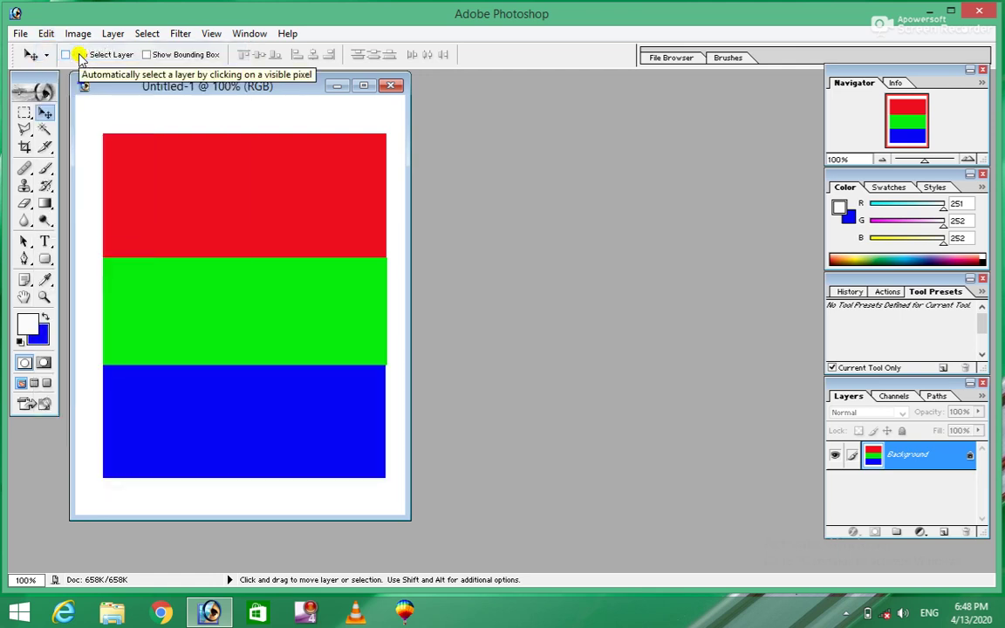
{"action": "left_click", "coordinate": [45, 33]}
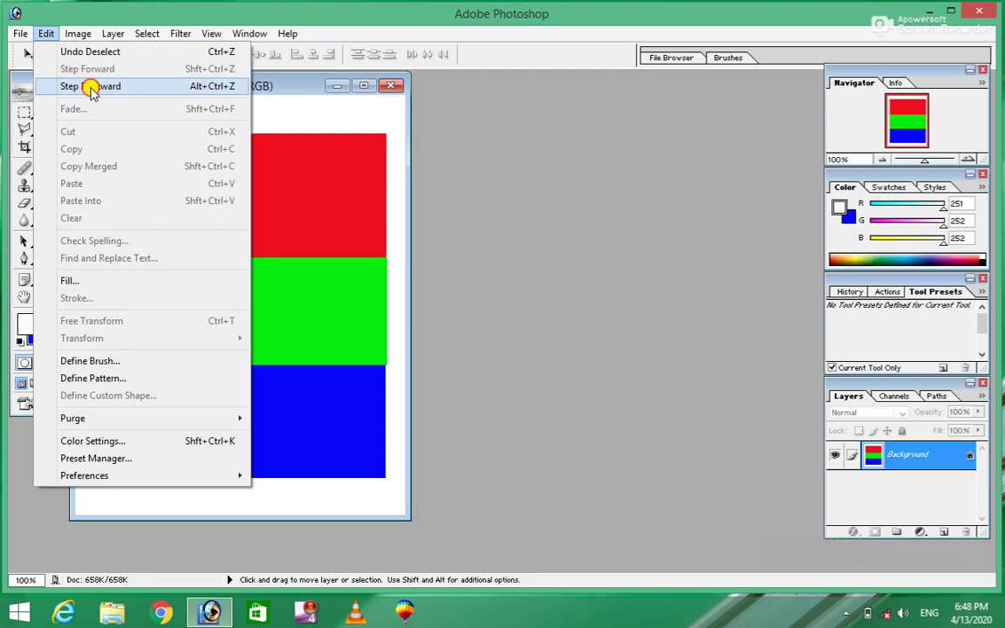
{"action": "left_click", "coordinate": [92, 86]}
{"action": "left_click", "coordinate": [45, 33]}
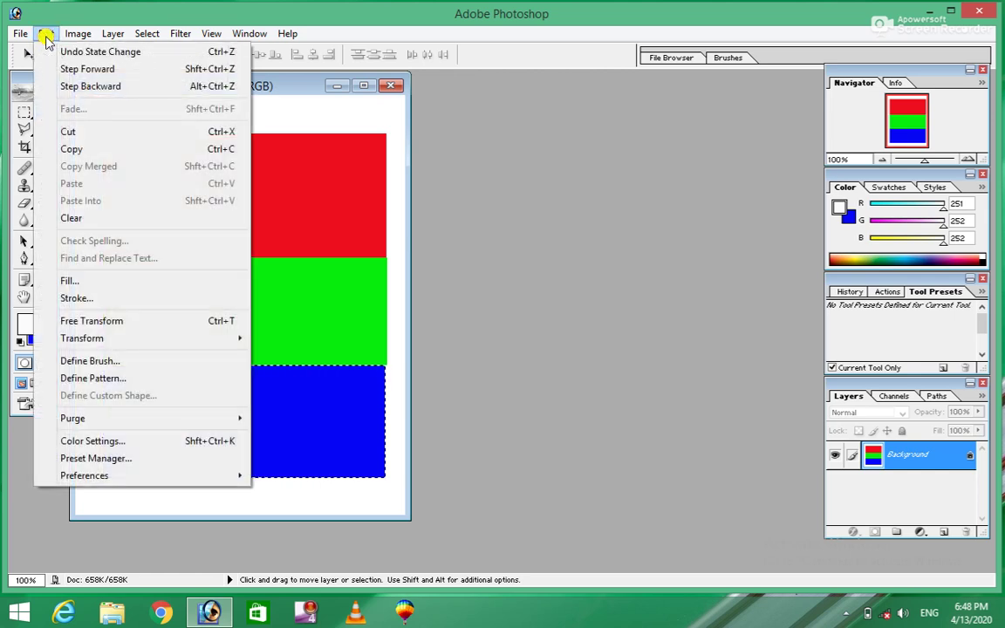
{"action": "left_click", "coordinate": [86, 70]}
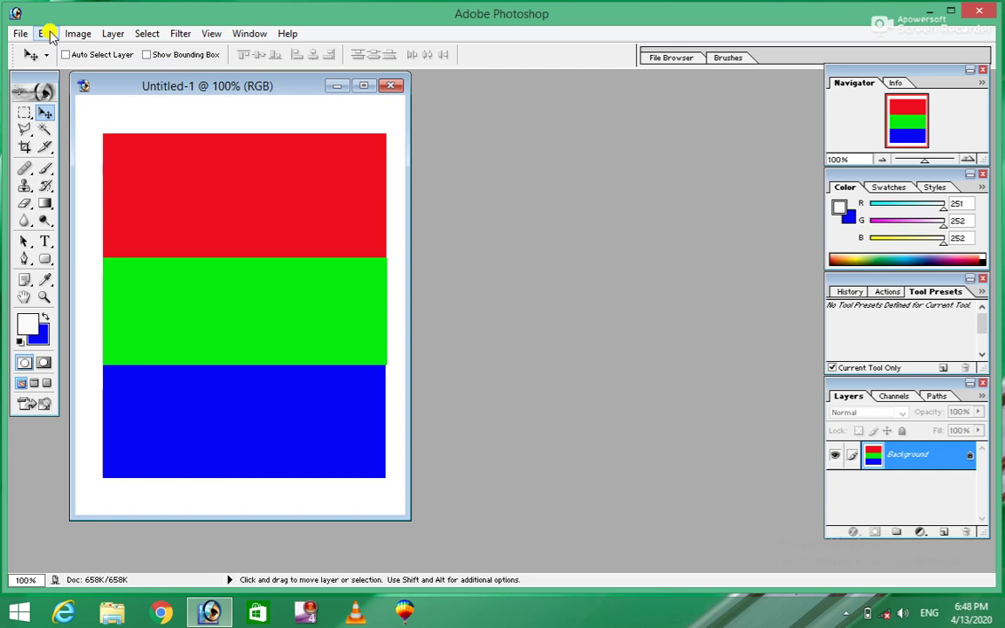
{"action": "left_click", "coordinate": [48, 33]}
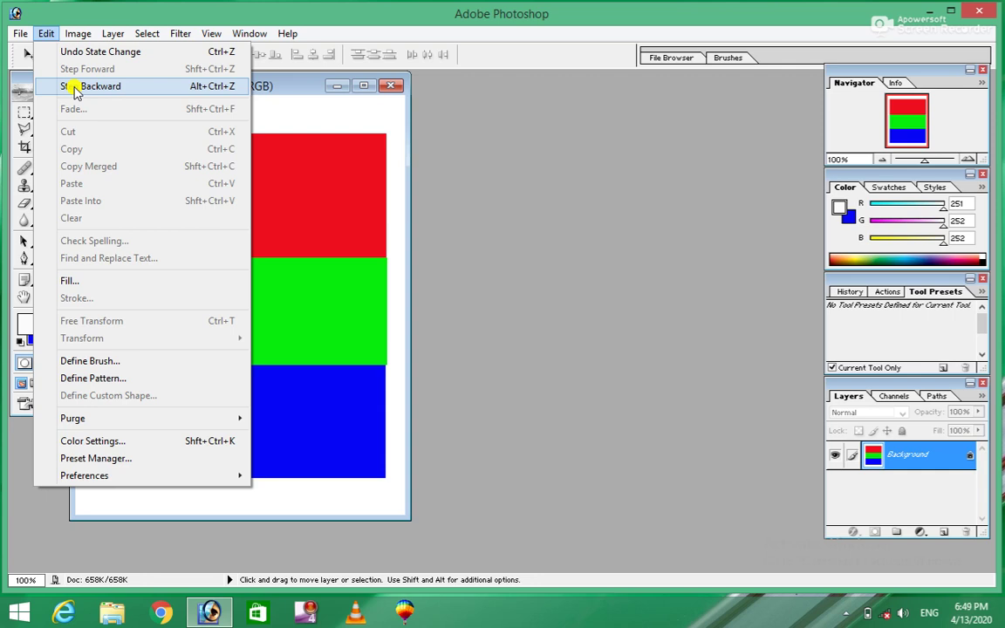
{"action": "left_click", "coordinate": [320, 195]}
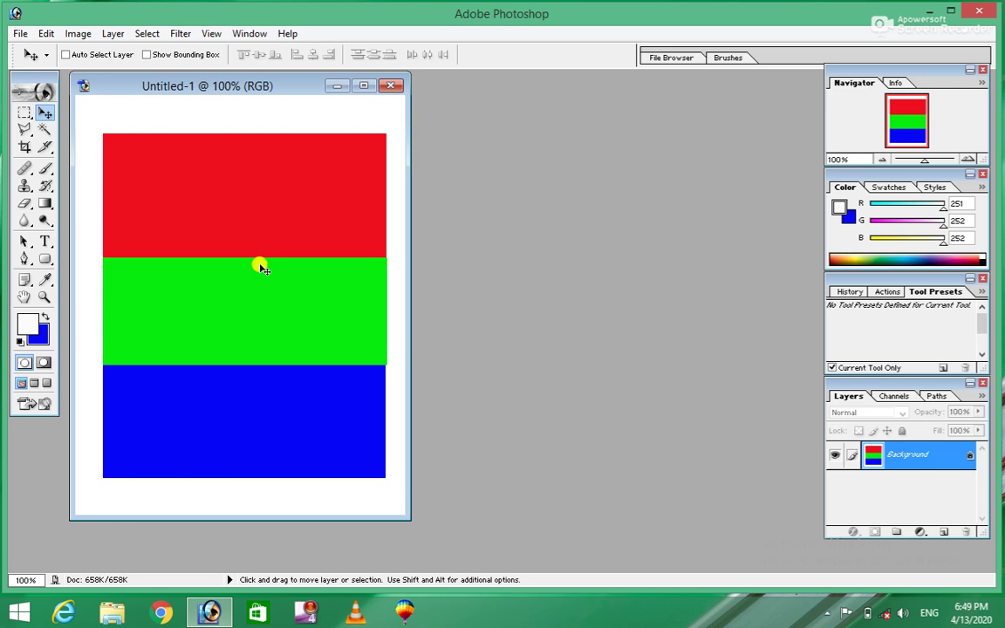
{"action": "left_click_drag", "start_coordinate": [261, 267], "coordinate": [262, 266]}
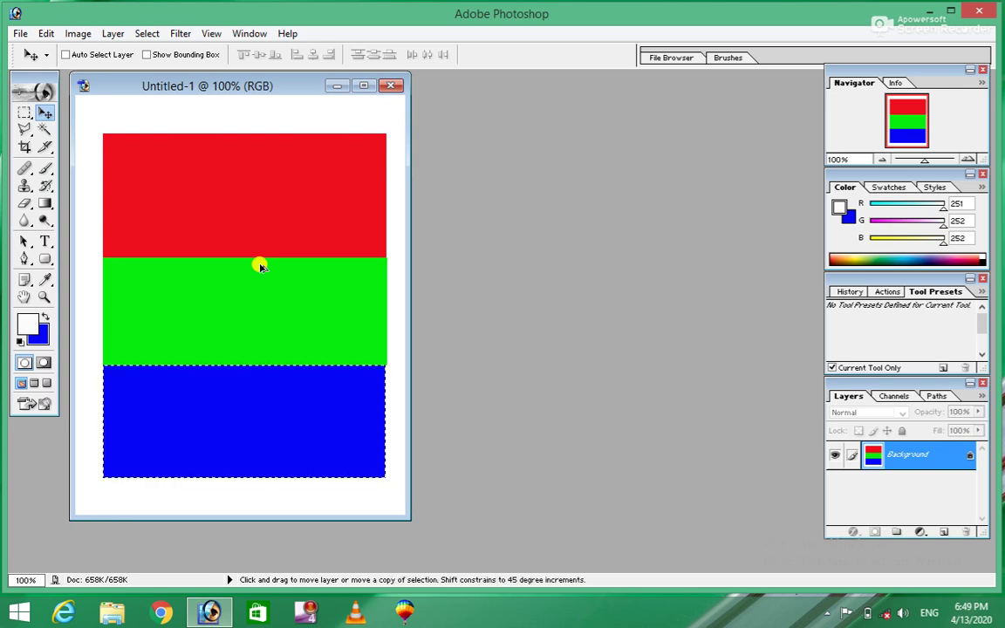
{"action": "key", "text": "Delete"}
{"action": "key", "text": "Delete"}
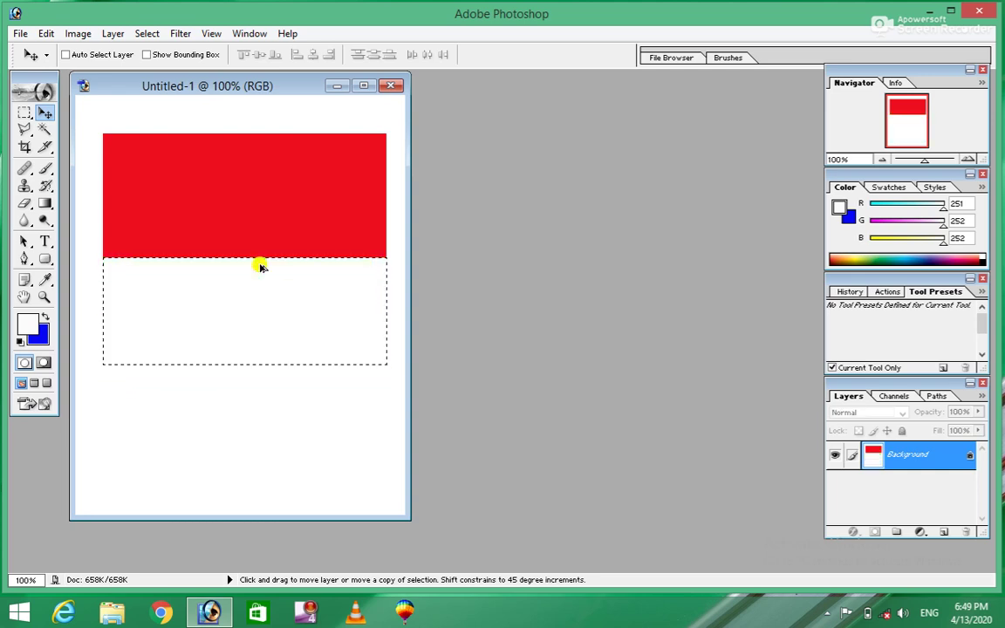
{"action": "key", "text": "Delete"}
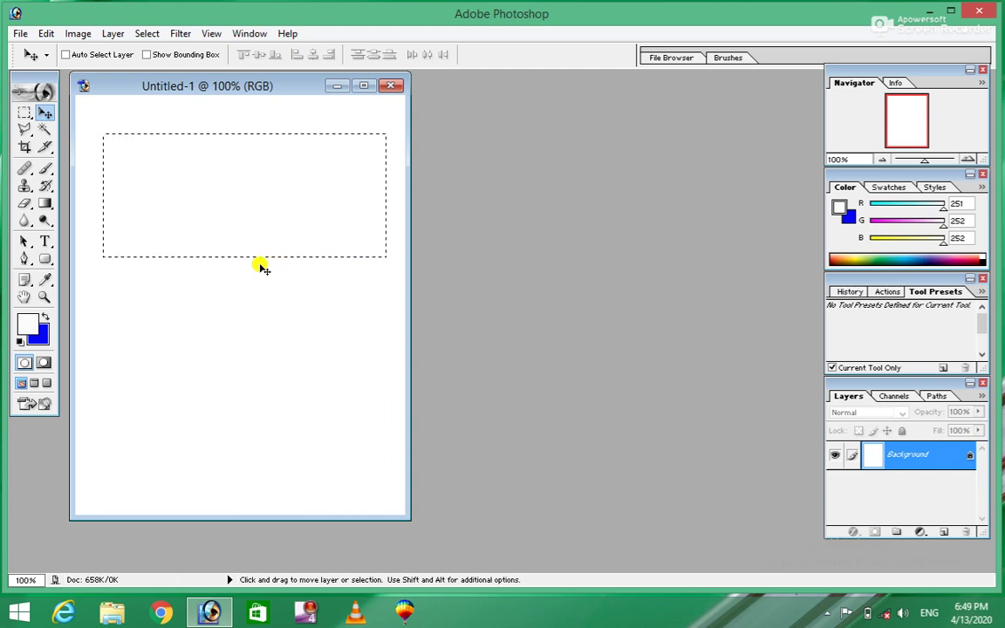
{"action": "key", "text": "shift"}
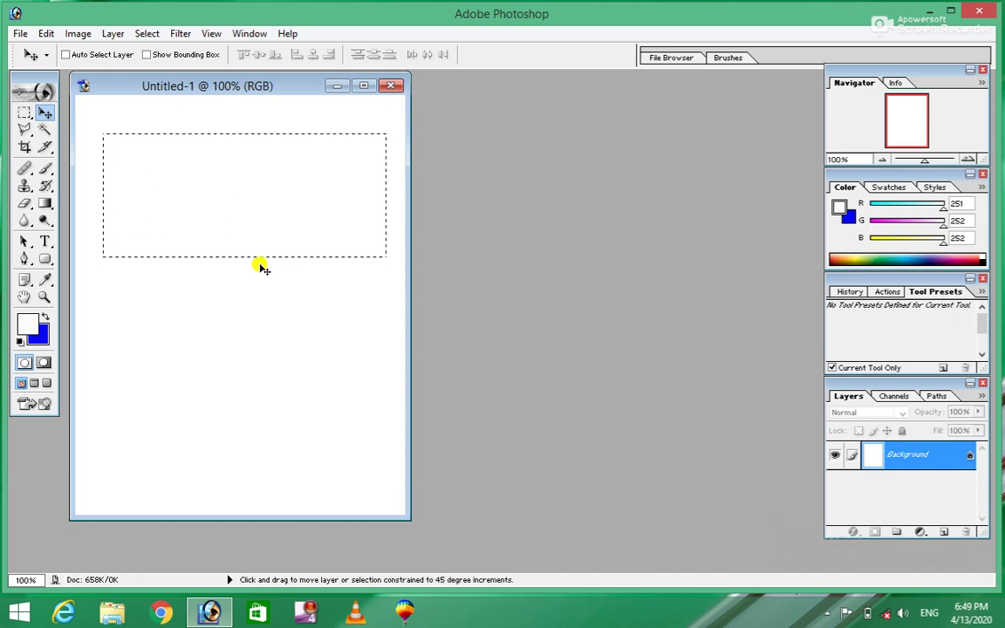
{"action": "key", "text": "alt+BackSpace"}
{"action": "key", "text": "shift+Down"}
{"action": "key", "text": "shift+Down"}
{"action": "key", "text": "shift+Down"}
{"action": "key", "text": "alt+BackSpace"}
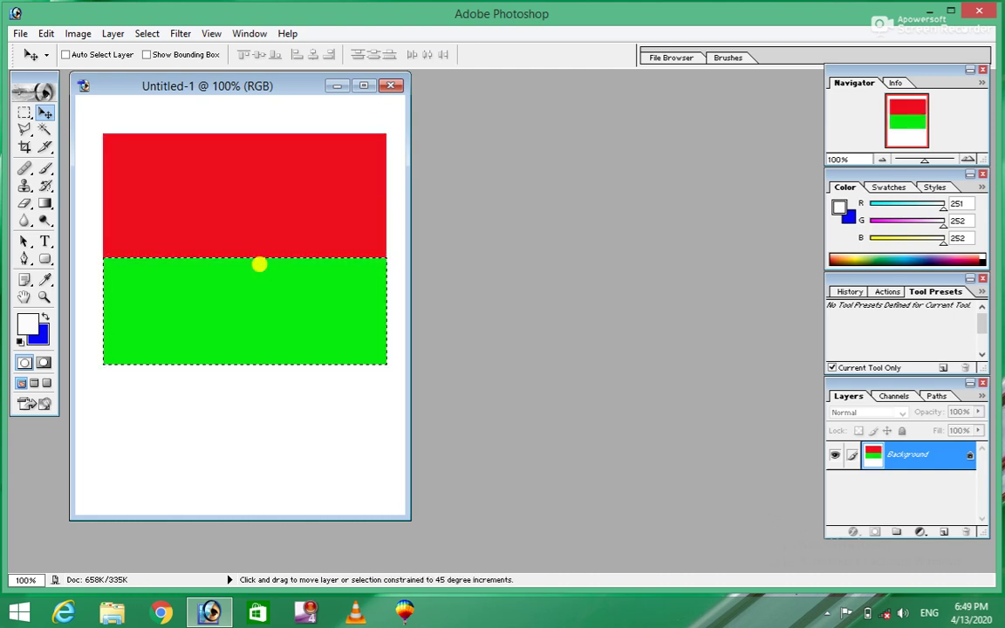
{"action": "key", "text": "shift+Down"}
{"action": "key", "text": "shift+Down"}
{"action": "key", "text": "shift+Down"}
{"action": "key", "text": "ctrl+BackSpace"}
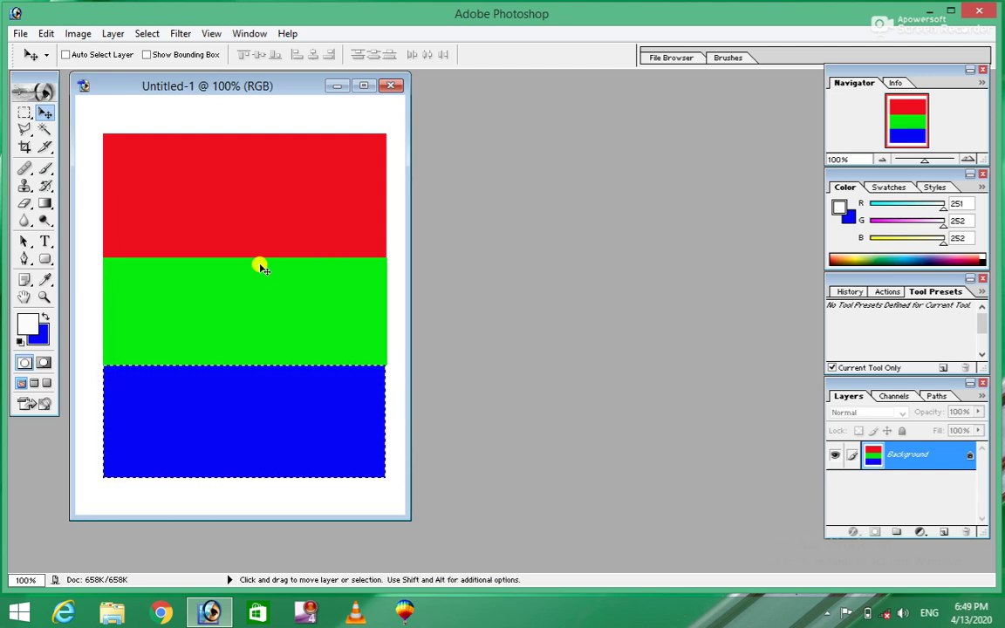
{"action": "key", "text": "ctrl+d"}
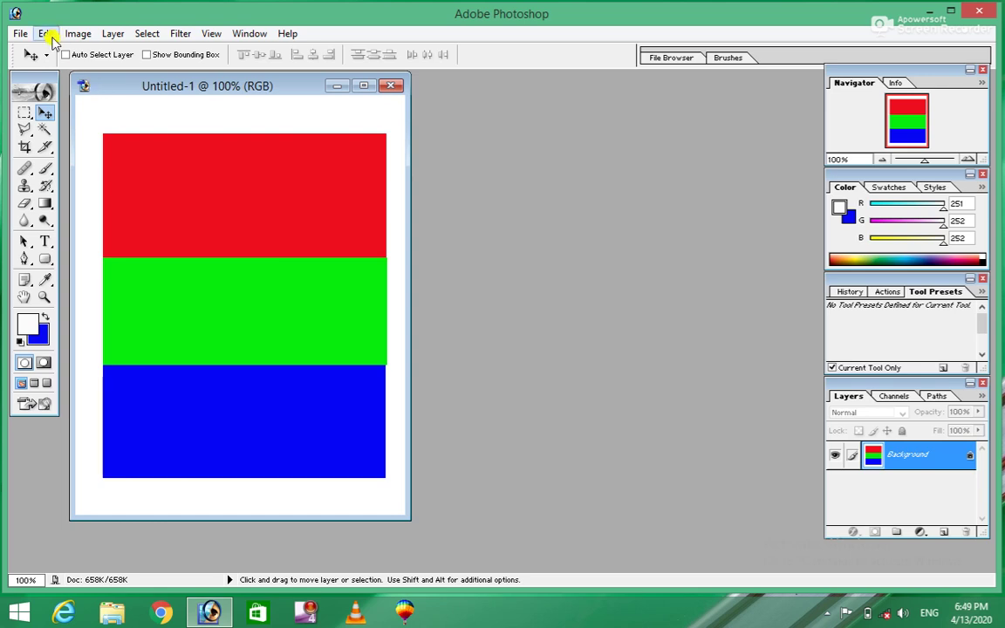
{"action": "left_click", "coordinate": [46, 35]}
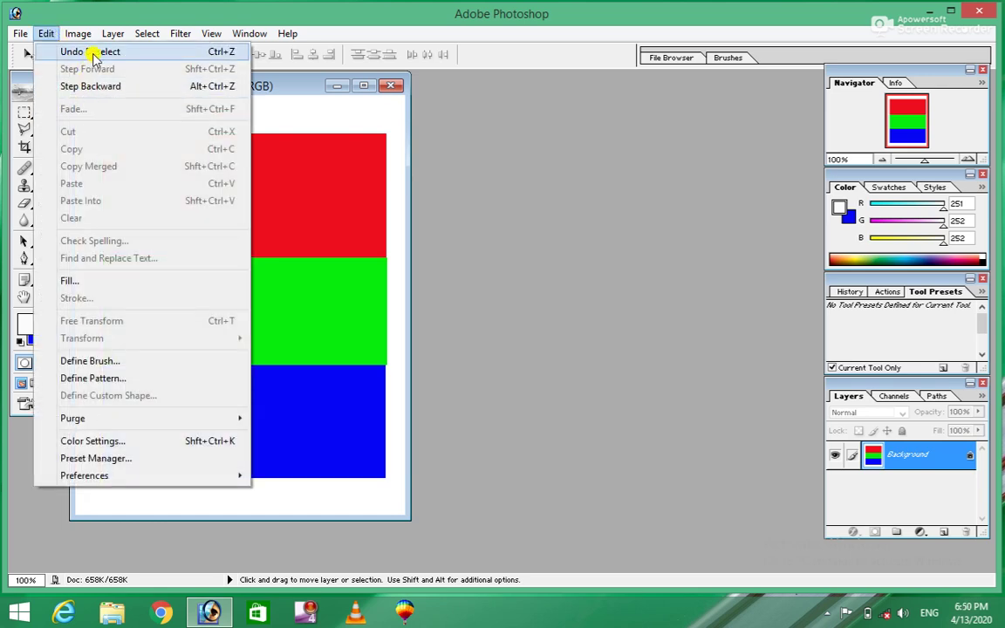
{"action": "left_click", "coordinate": [278, 167]}
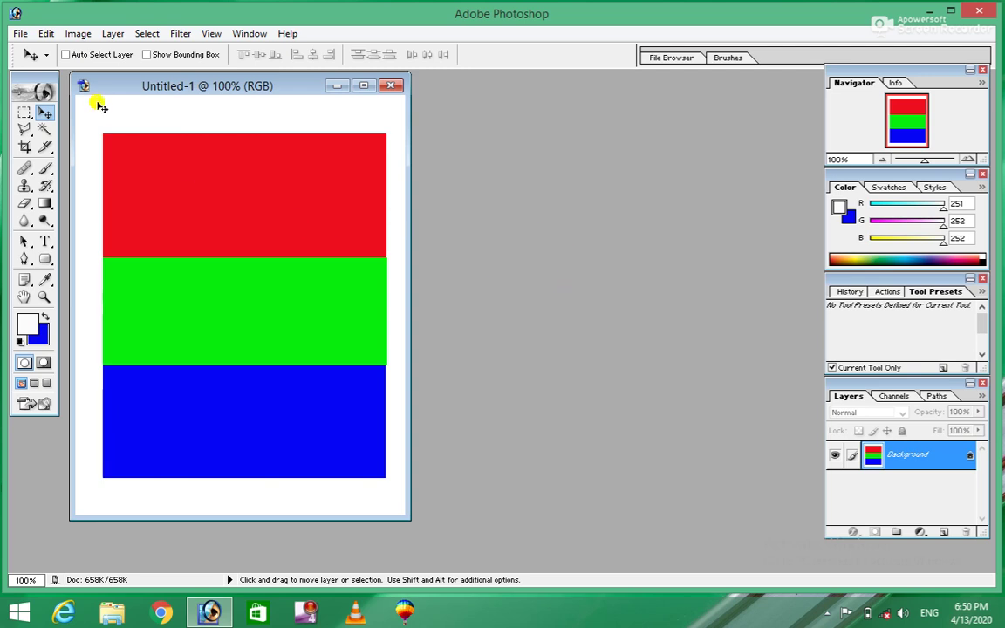
{"action": "left_click", "coordinate": [45, 33]}
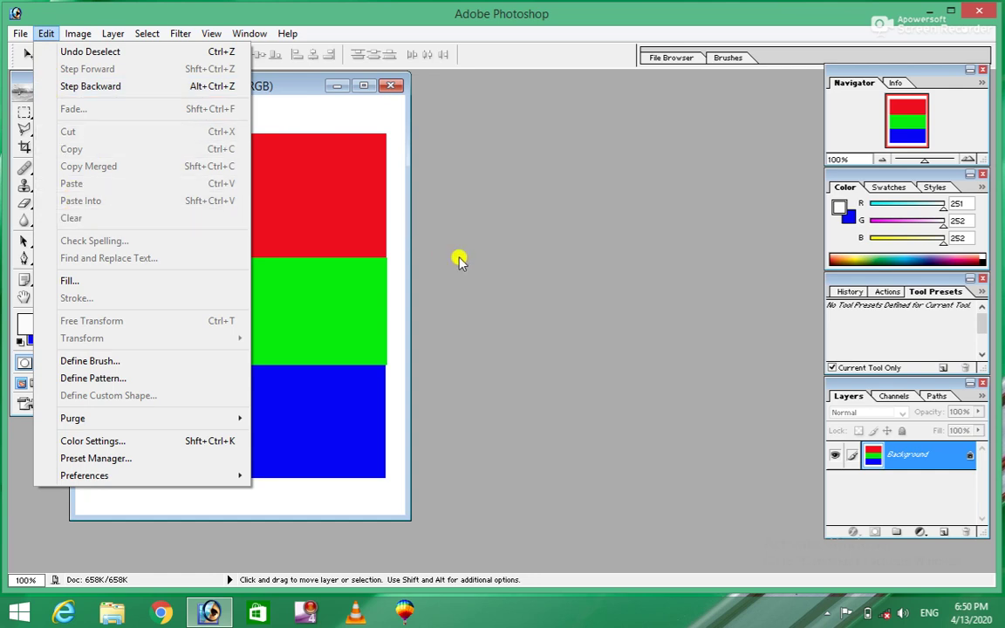
{"action": "left_click", "coordinate": [412, 232]}
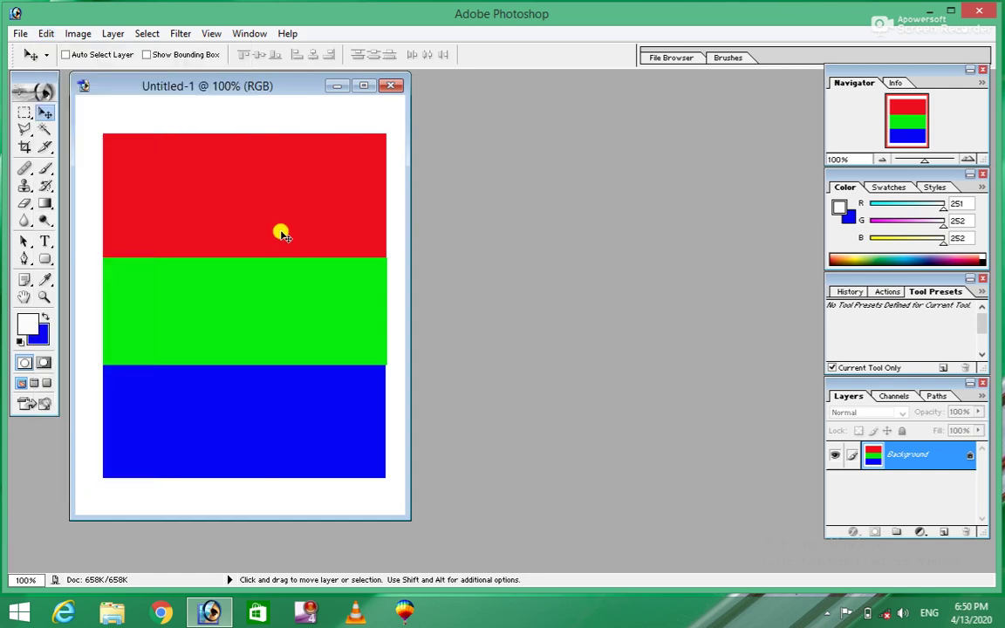
Step: Create new document Untitled-2, copy the striped image into it, and nudge it down-right
{"action": "key", "text": "ctrl+n"}
{"action": "key", "text": "Return"}
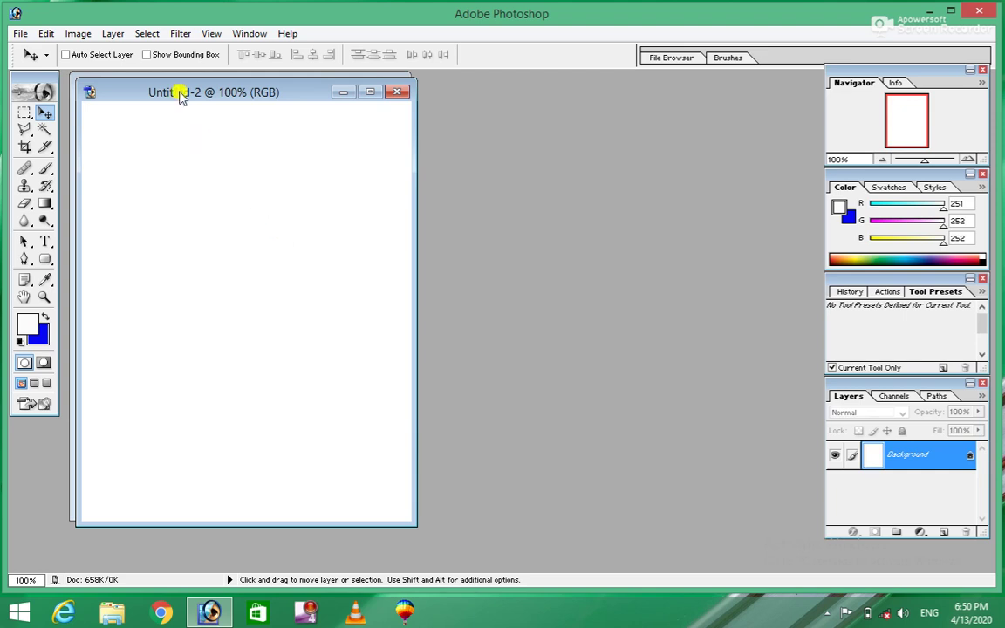
{"action": "left_click_drag", "start_coordinate": [178, 94], "coordinate": [515, 93]}
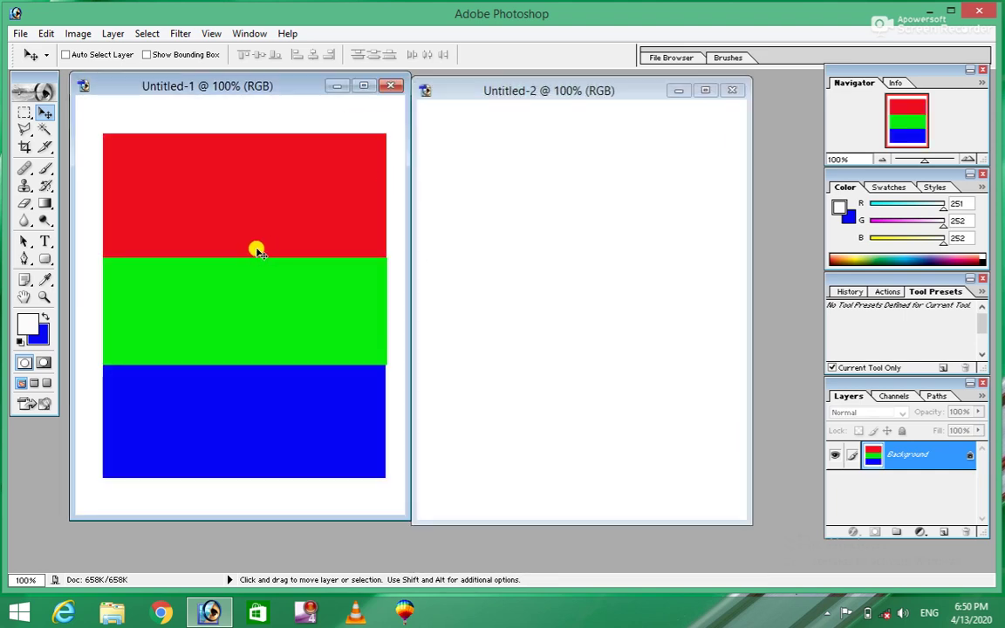
{"action": "left_click_drag", "start_coordinate": [259, 251], "coordinate": [556, 204]}
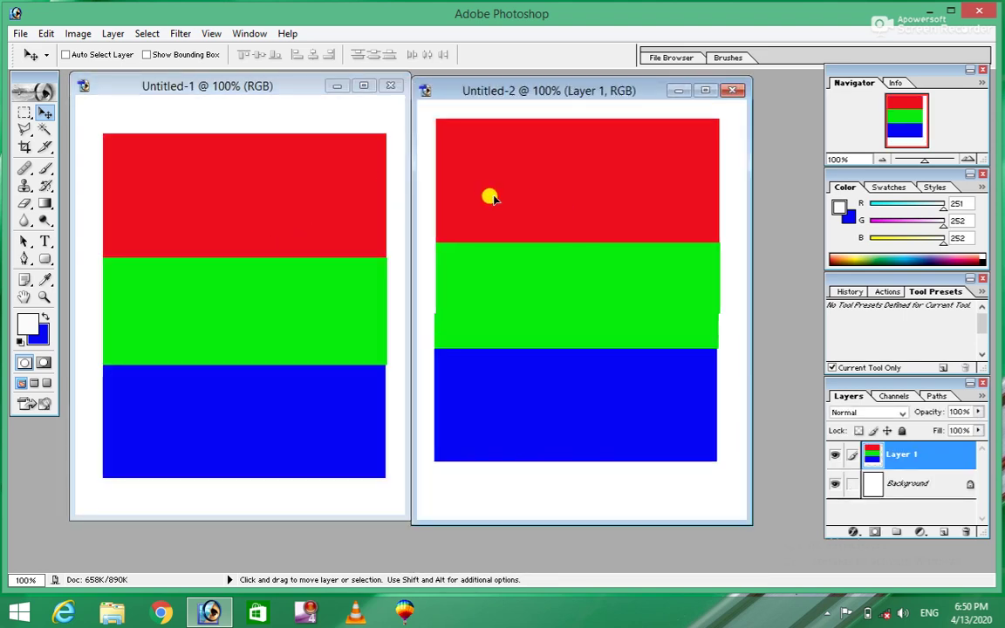
{"action": "left_click_drag", "start_coordinate": [478, 178], "coordinate": [503, 209]}
Step: Browse the Edit menu without choosing a command, then activate Untitled-1
{"action": "left_click", "coordinate": [45, 34]}
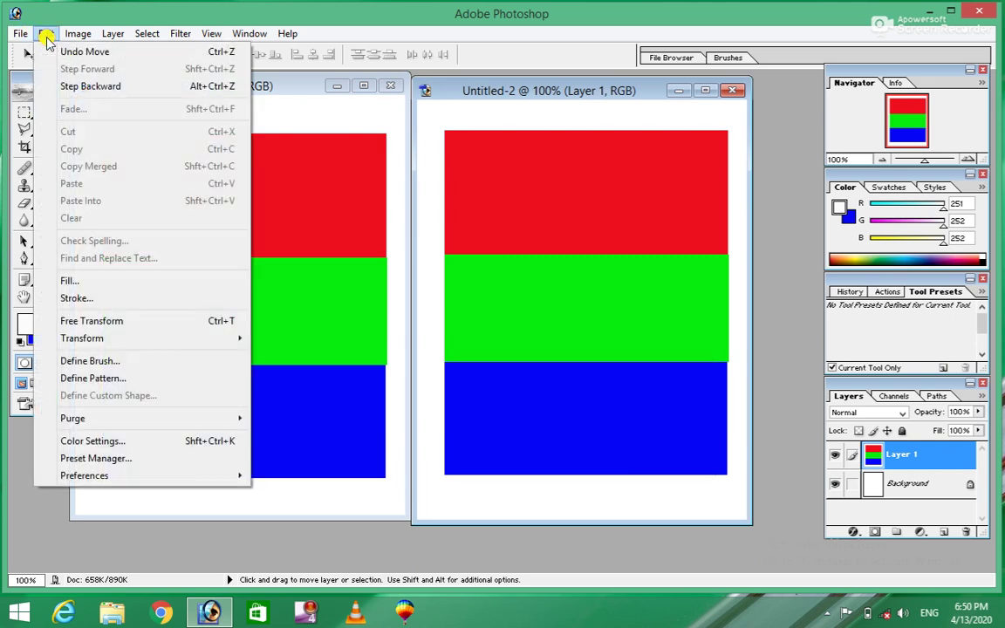
{"action": "left_click", "coordinate": [580, 212]}
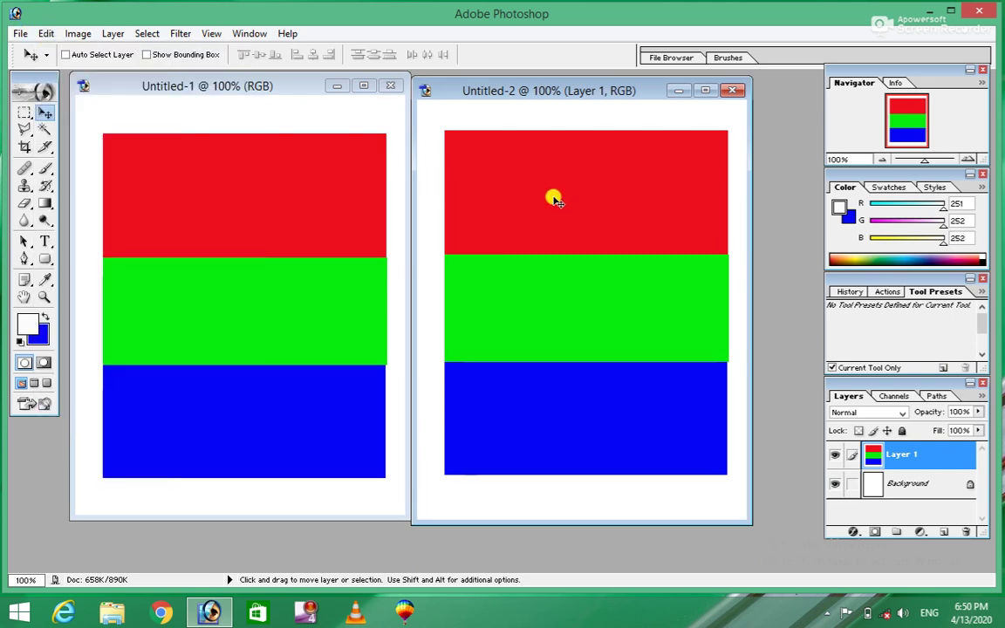
{"action": "left_click", "coordinate": [223, 250]}
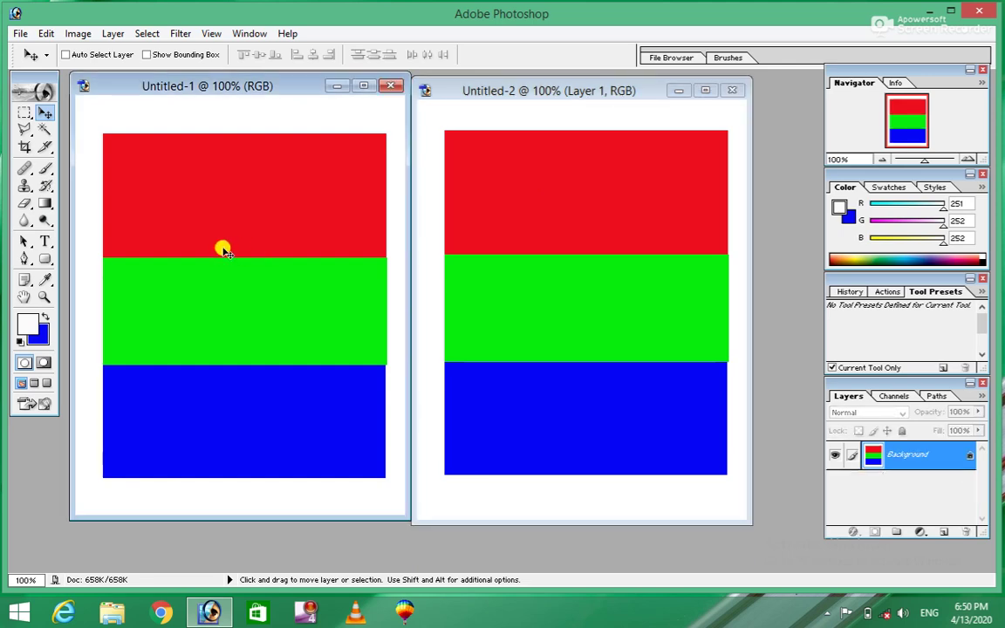
{"action": "double_click", "coordinate": [775, 238]}
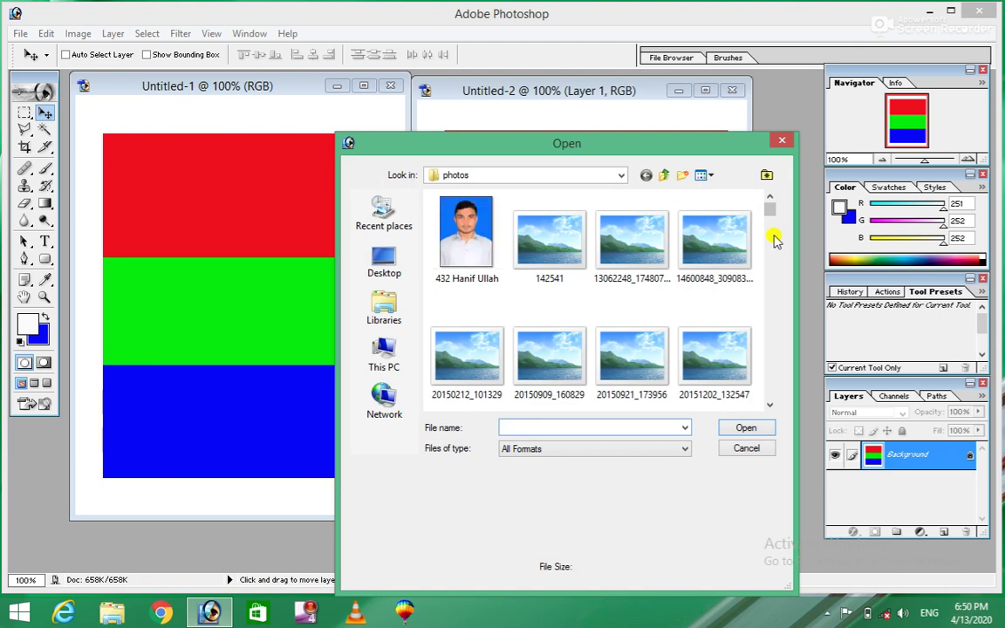
{"action": "left_click", "coordinate": [624, 356]}
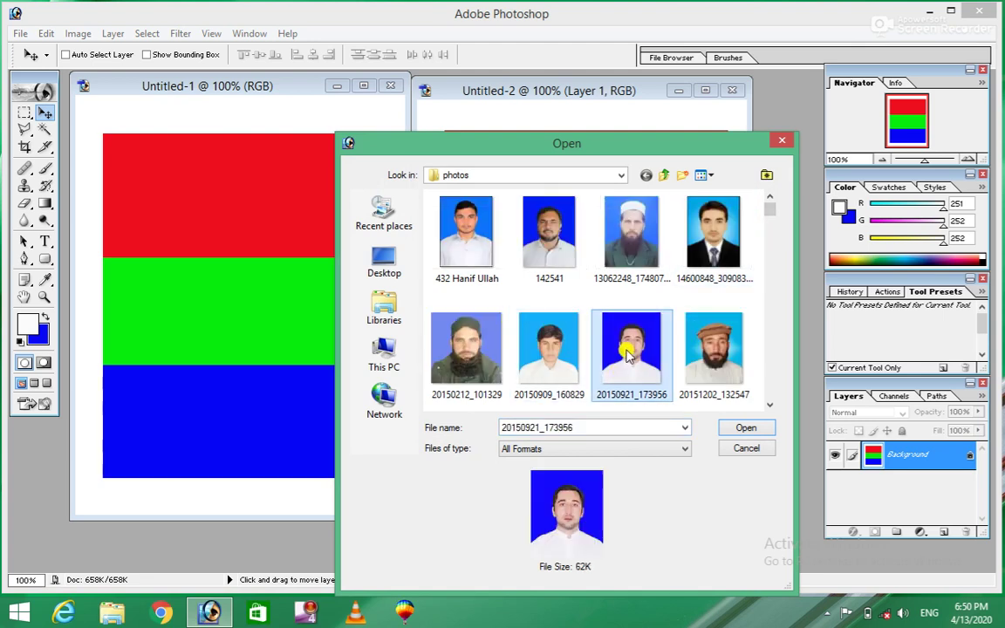
{"action": "key", "text": "b"}
{"action": "left_click", "coordinate": [714, 349]}
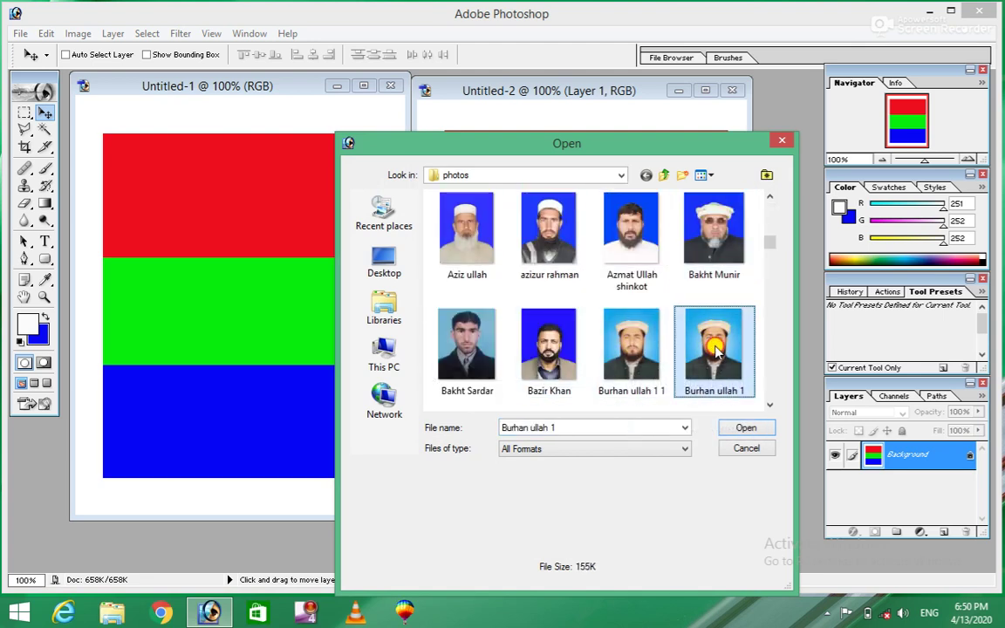
{"action": "left_click", "coordinate": [747, 428]}
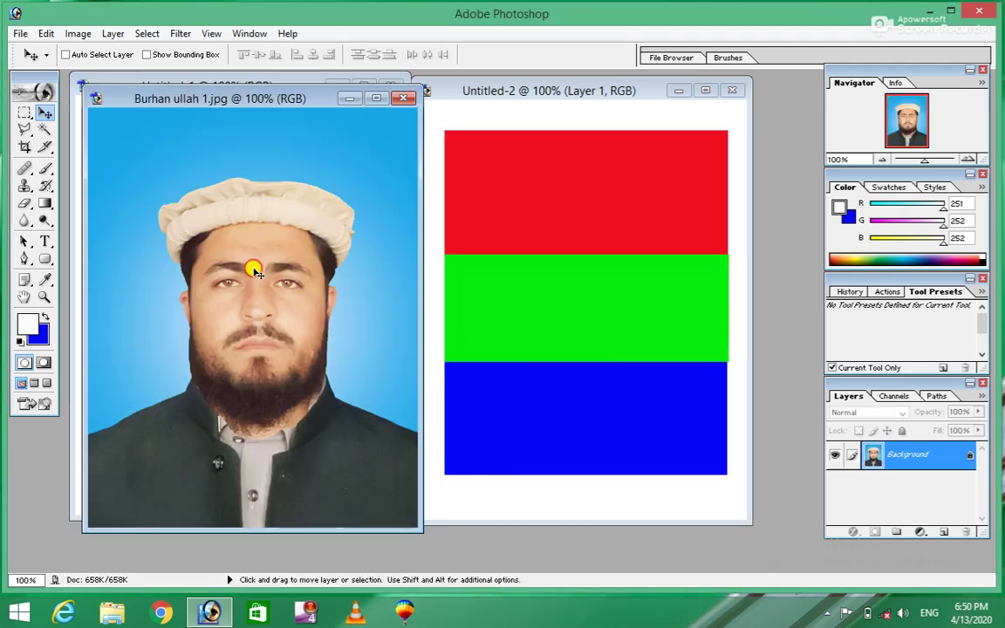
Step: Drag the portrait into Untitled-2 as a new Layer 2 above the stripes
{"action": "left_click", "coordinate": [46, 34]}
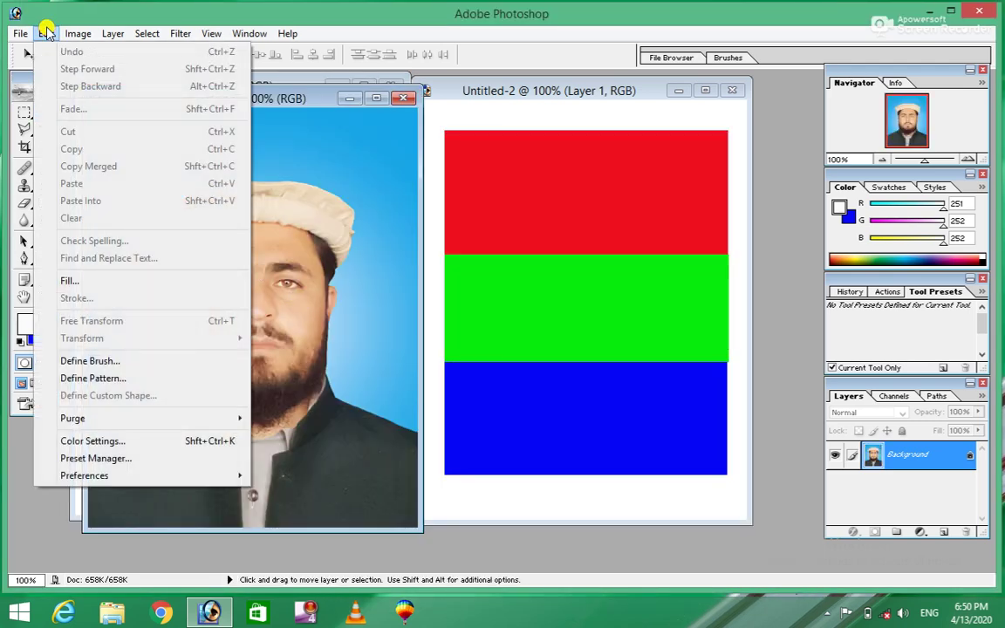
{"action": "left_click", "coordinate": [307, 252]}
{"action": "mouse_move", "coordinate": [274, 251]}
{"action": "left_mouse_down"}
{"action": "mouse_move", "coordinate": [576, 266]}
{"action": "mouse_move", "coordinate": [588, 253]}
{"action": "left_mouse_up"}
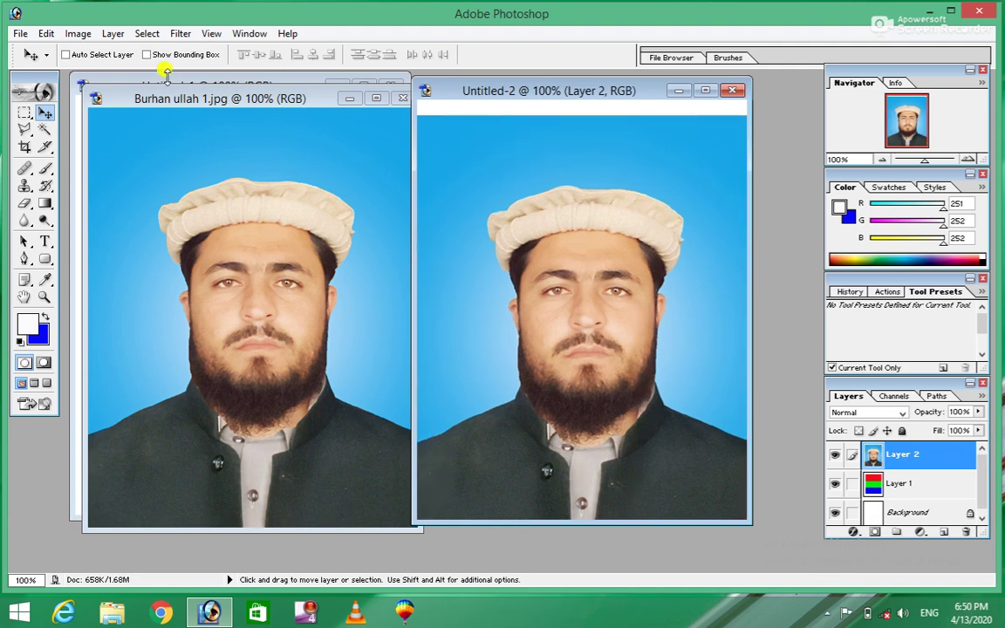
{"action": "left_click", "coordinate": [46, 34]}
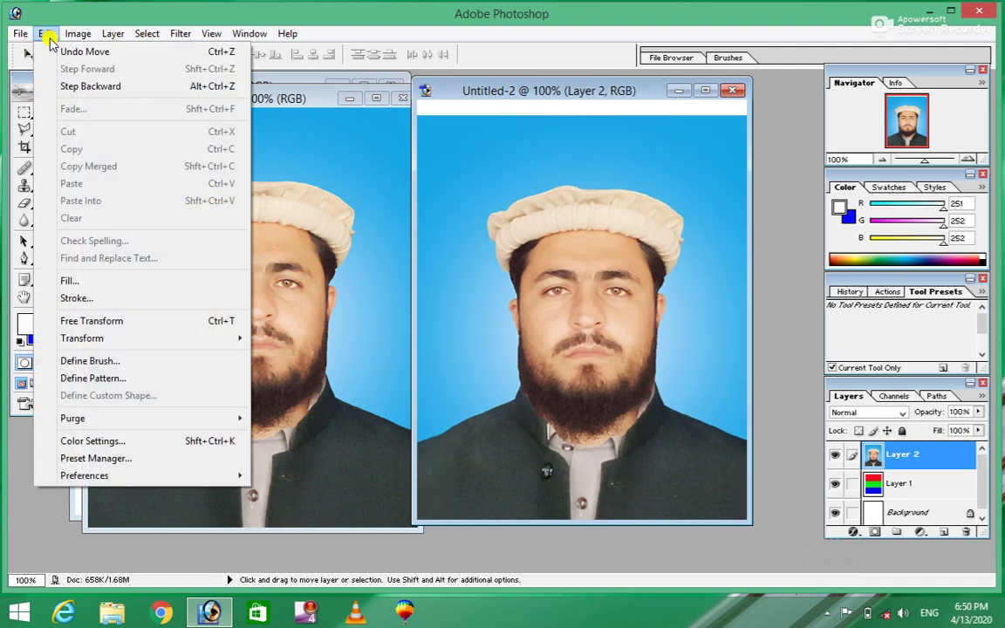
{"action": "left_click", "coordinate": [569, 328]}
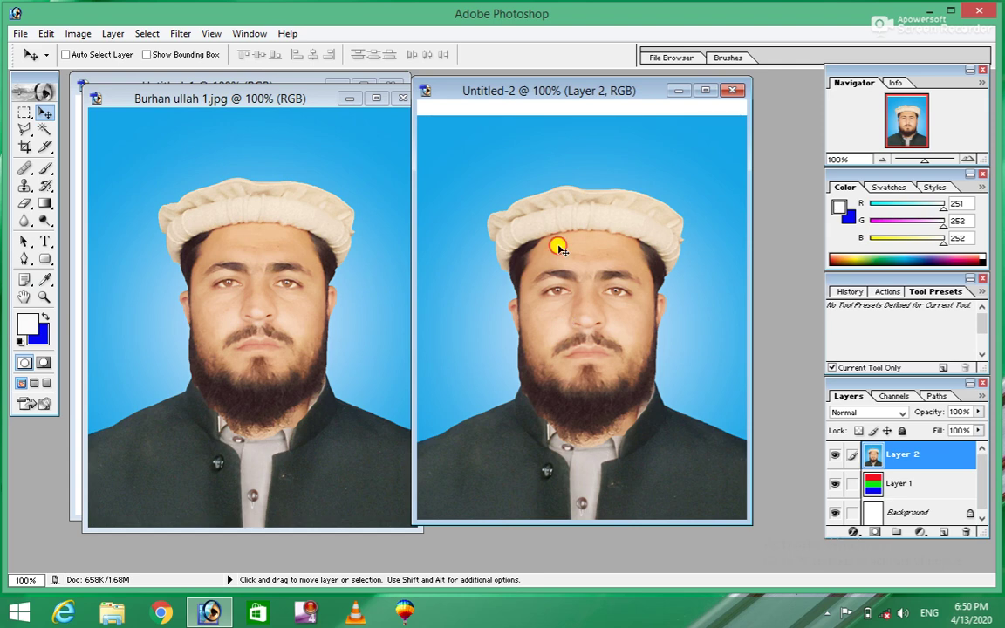
{"action": "left_click_drag", "start_coordinate": [557, 247], "coordinate": [300, 241]}
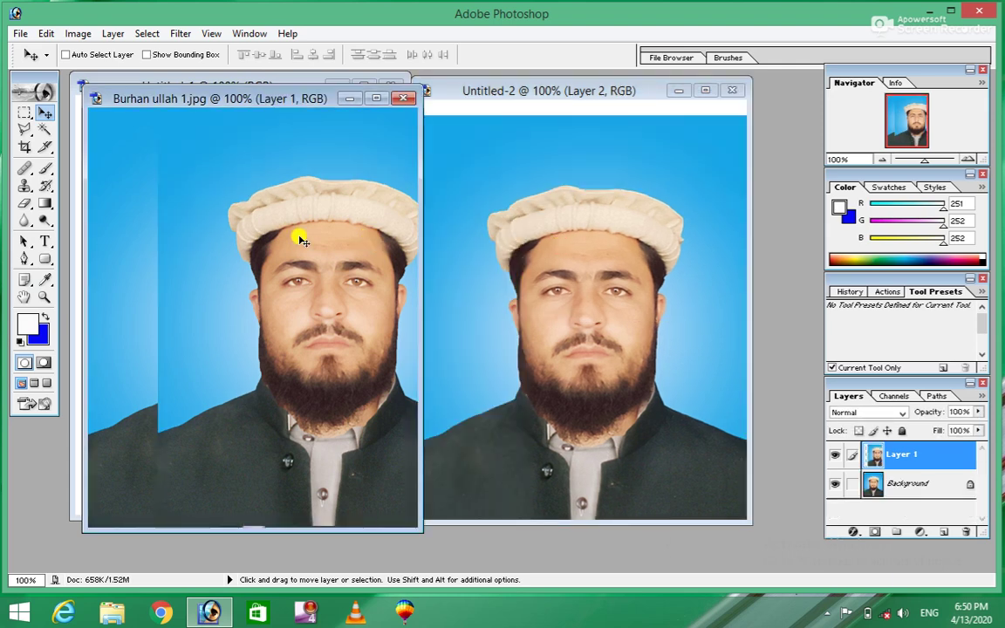
{"action": "key", "text": "ctrl+z"}
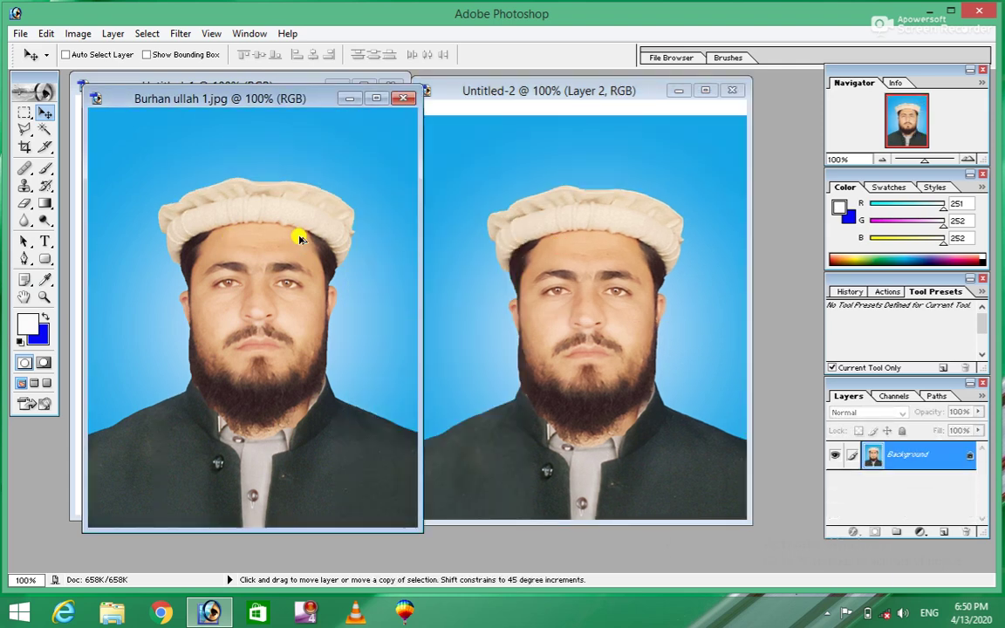
{"action": "left_click", "coordinate": [520, 185]}
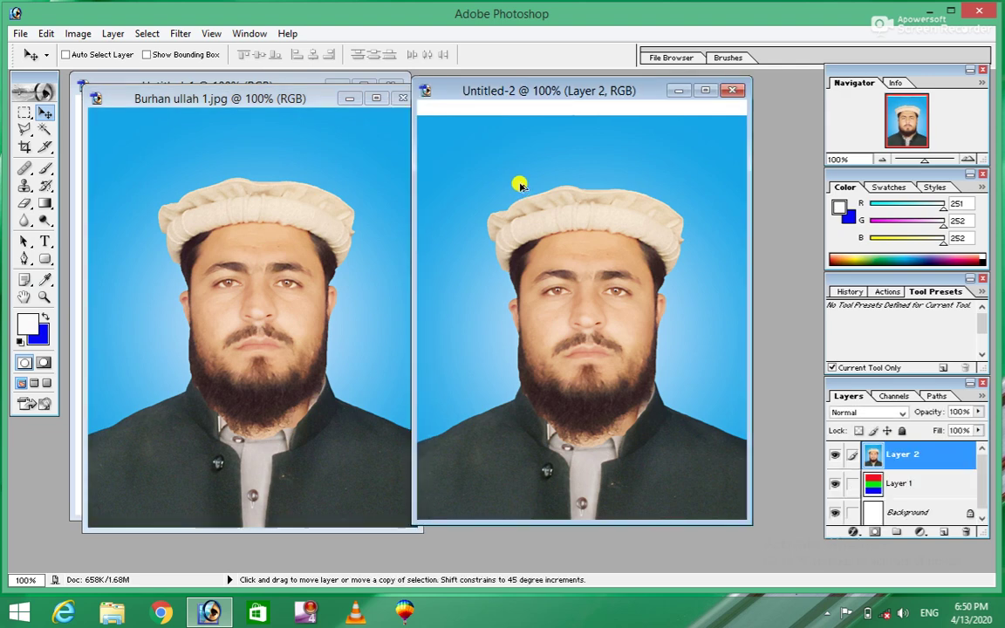
{"action": "key", "text": "ctrl+alt+z"}
{"action": "key", "text": "ctrl+alt+z"}
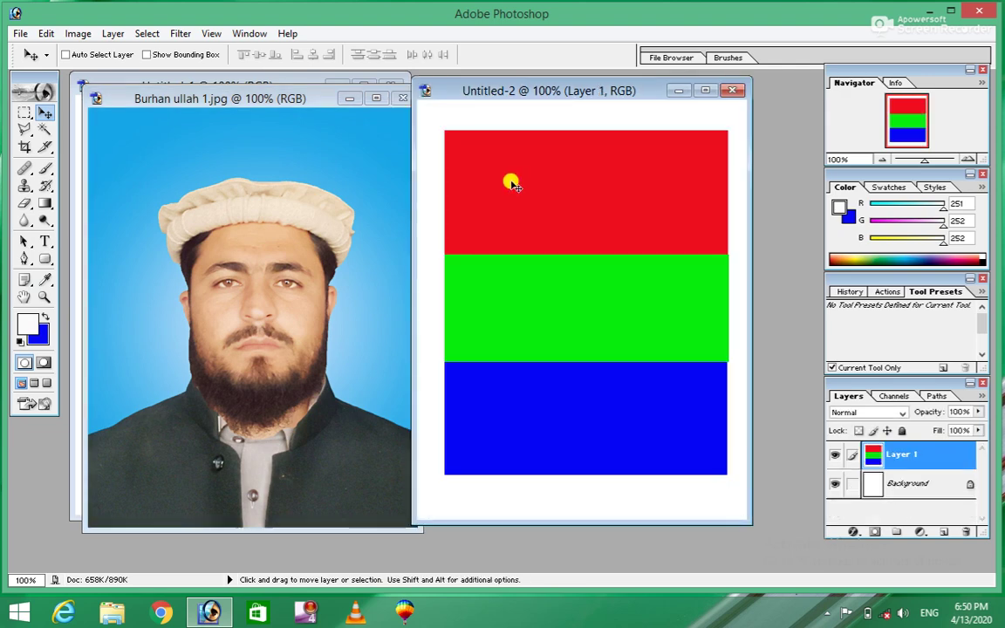
{"action": "left_click", "coordinate": [188, 305]}
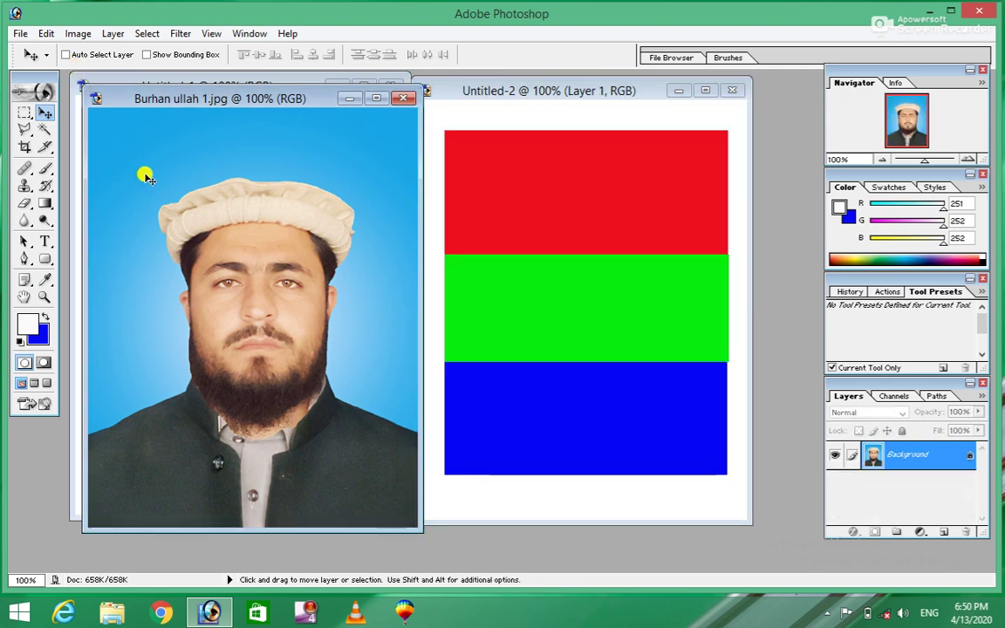
{"action": "key", "text": "ctrl+a"}
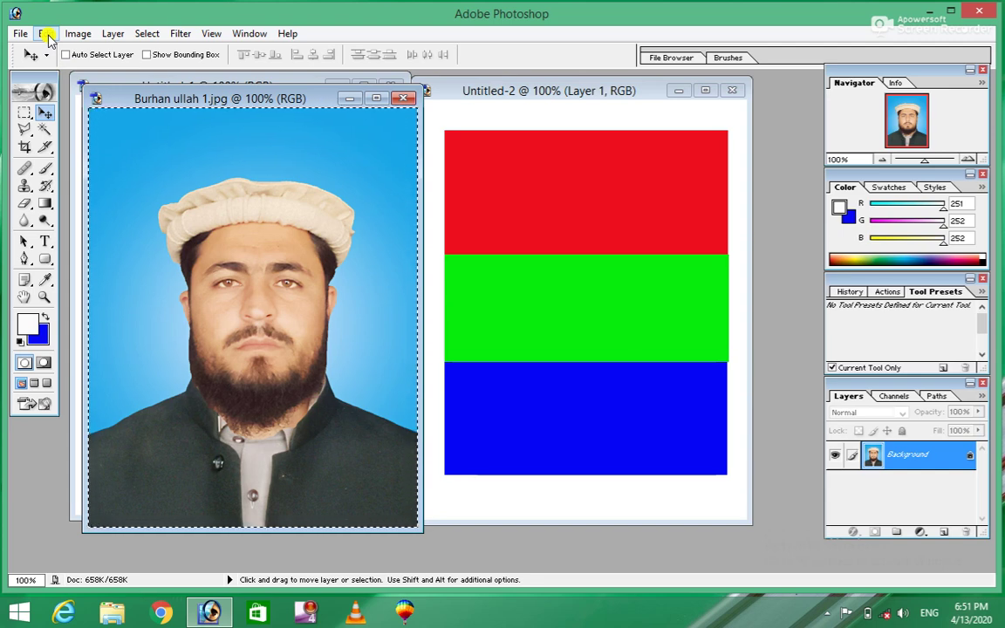
{"action": "left_click", "coordinate": [45, 33]}
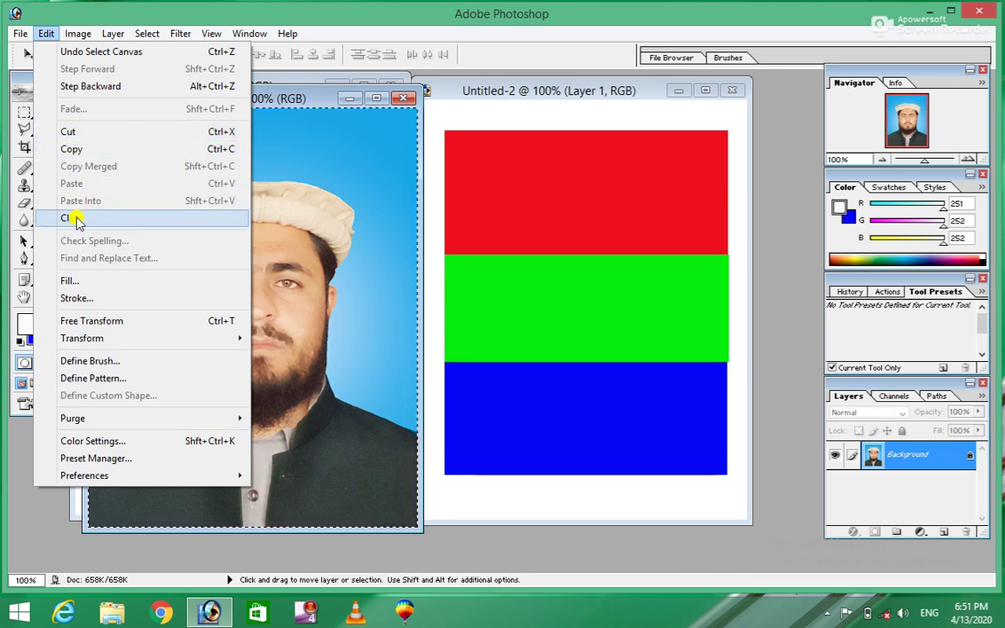
{"action": "left_click", "coordinate": [78, 133]}
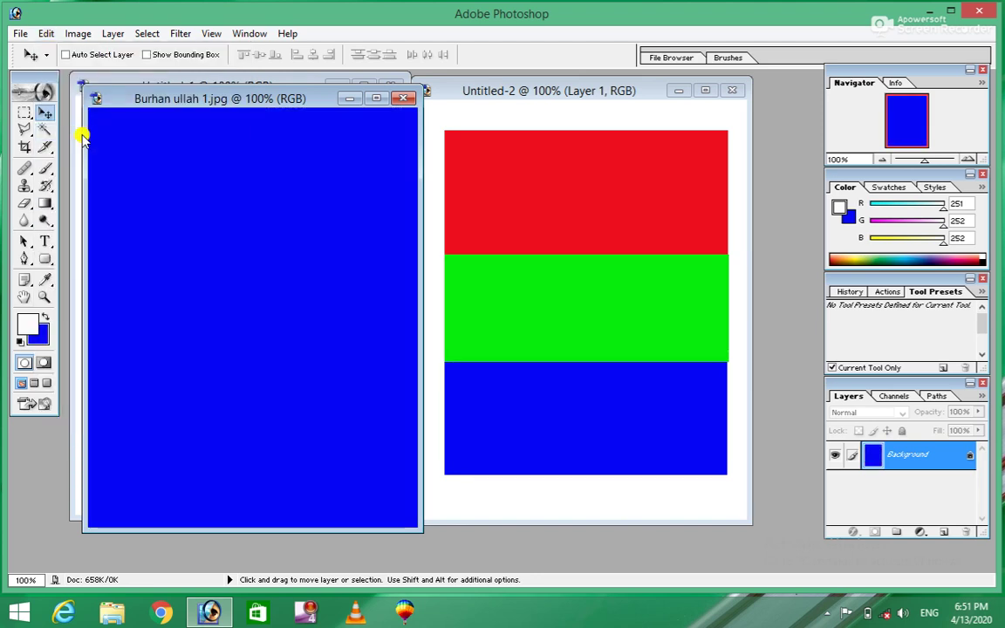
{"action": "left_click", "coordinate": [581, 183]}
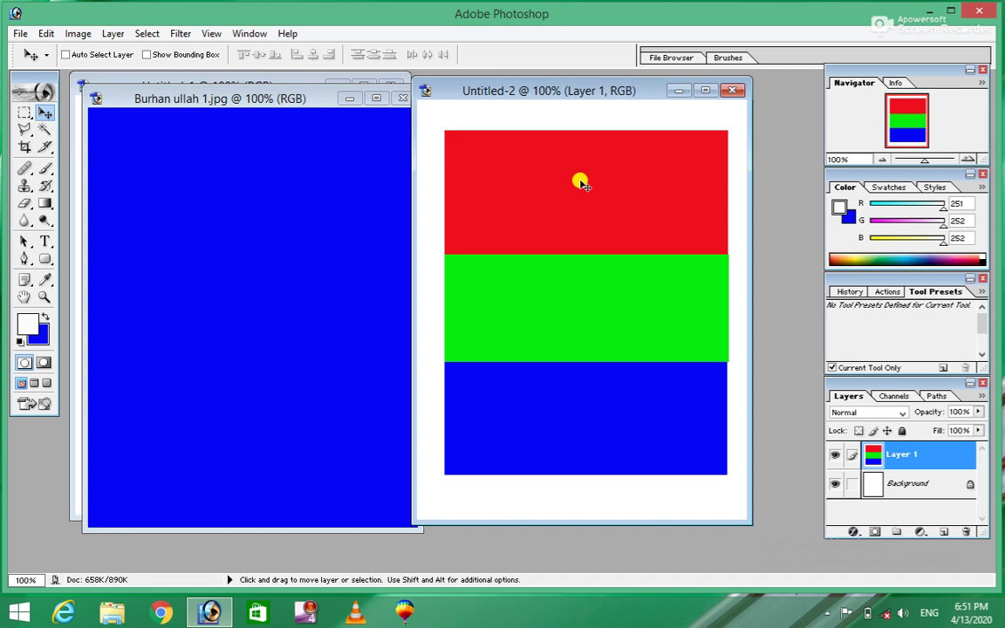
{"action": "key", "text": "ctrl+v"}
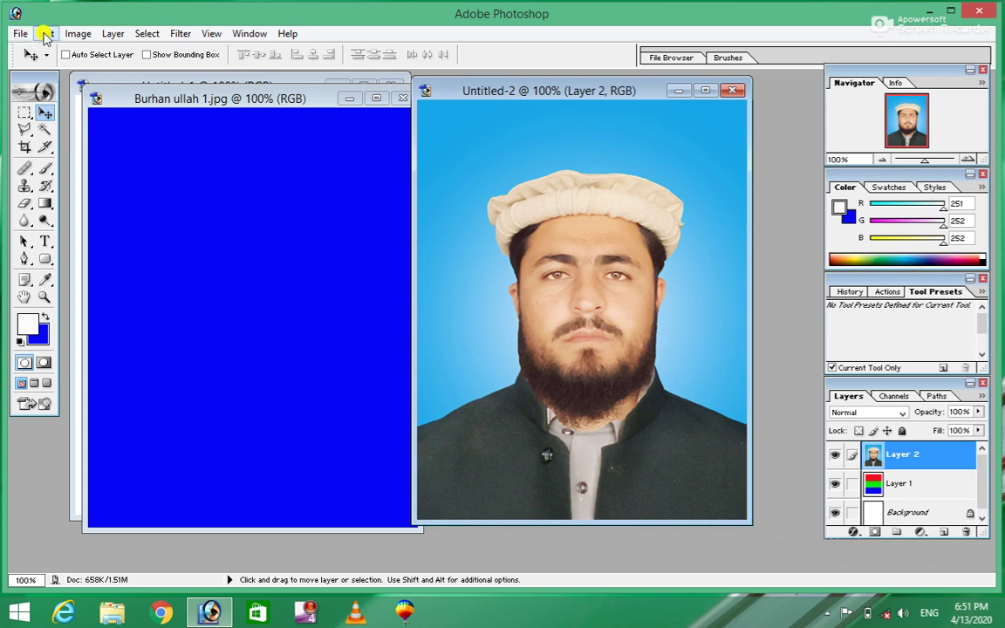
{"action": "left_click", "coordinate": [44, 34]}
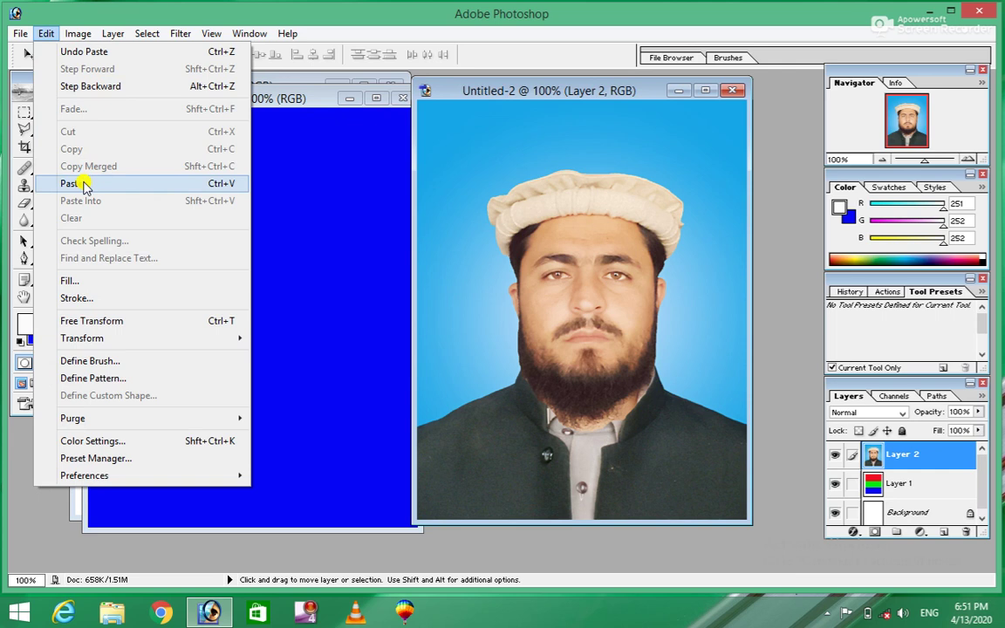
{"action": "left_click", "coordinate": [83, 185]}
{"action": "left_click", "coordinate": [234, 225]}
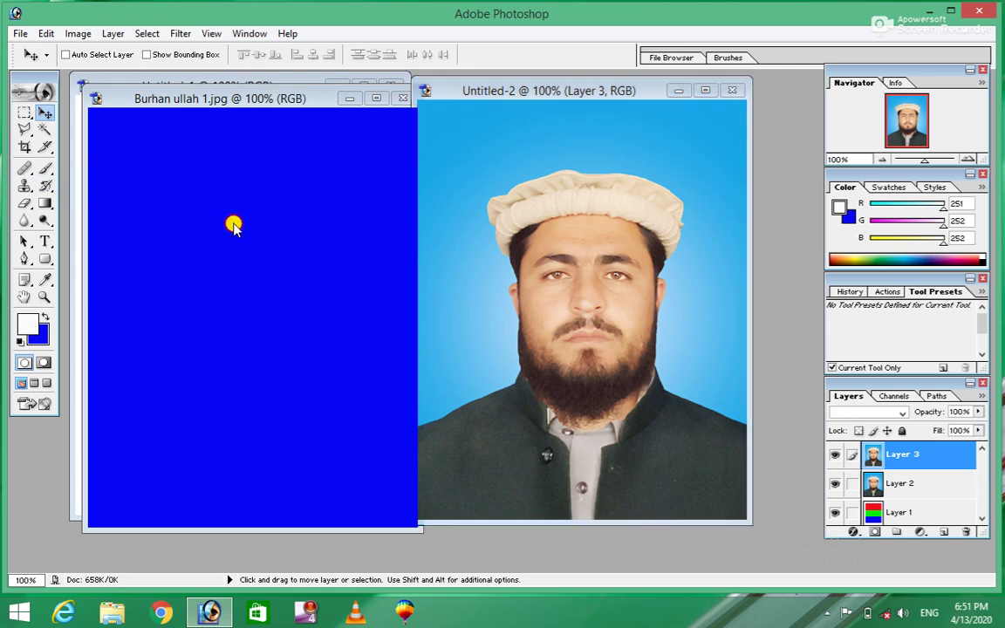
{"action": "left_click", "coordinate": [46, 33]}
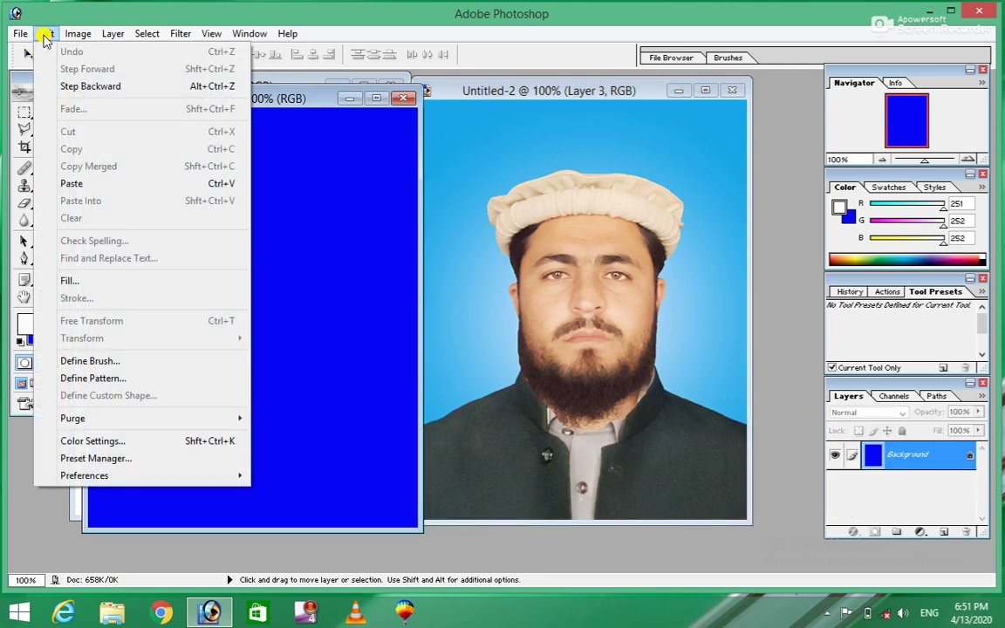
{"action": "left_click", "coordinate": [67, 185]}
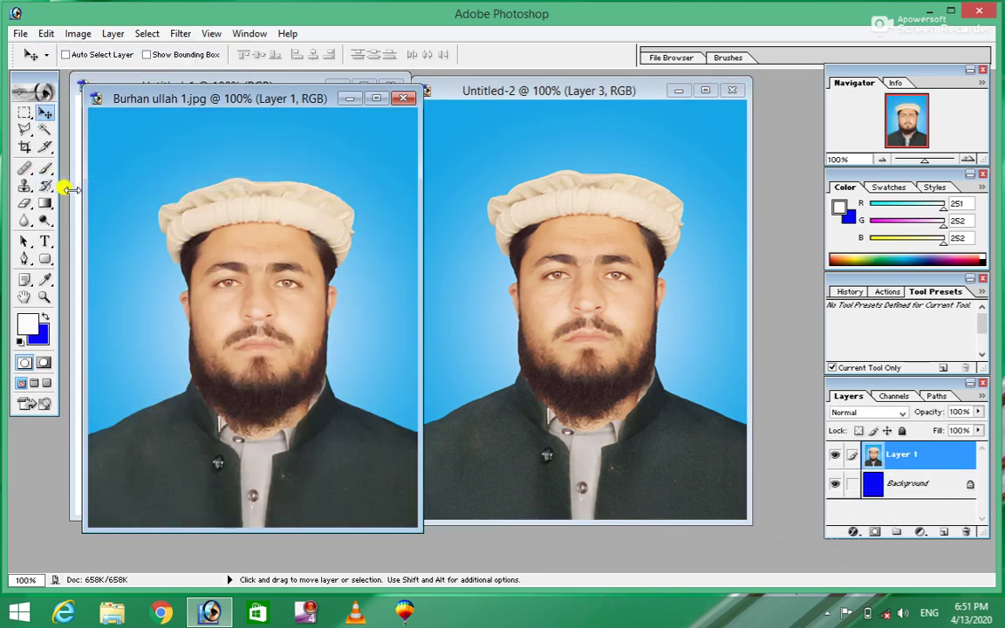
{"action": "left_click", "coordinate": [46, 33]}
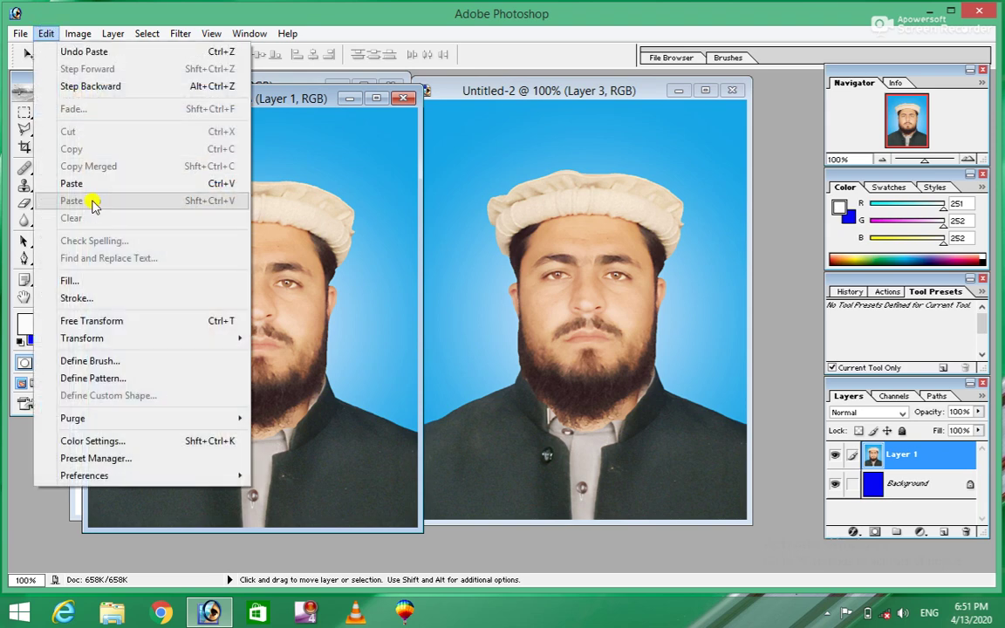
{"action": "left_click", "coordinate": [524, 302]}
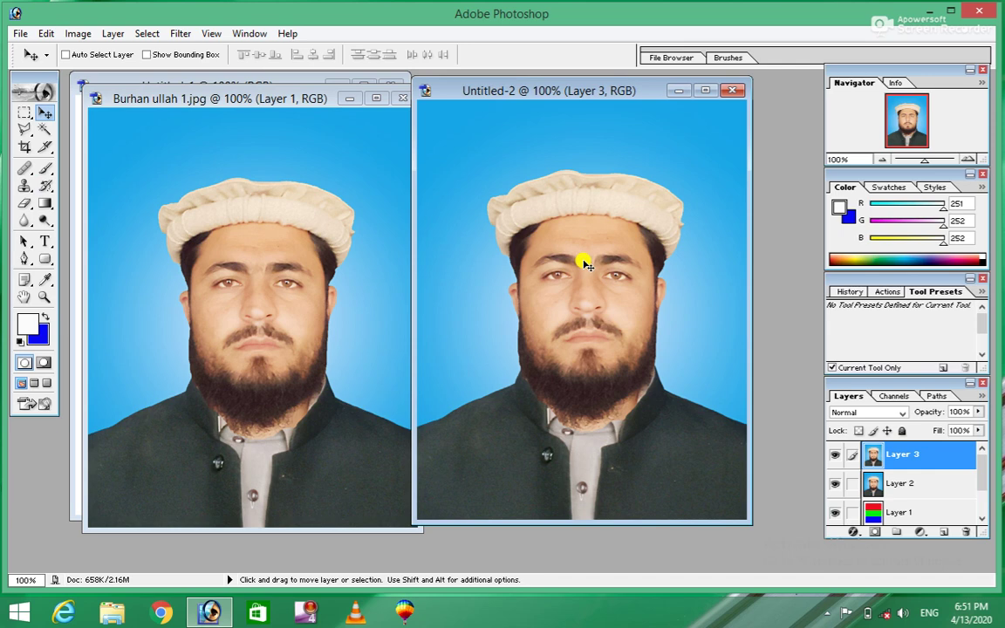
Step: Select all of Layer 3 and clear it with Edit > Clear, dismissing the empty-selection error
{"action": "left_click", "coordinate": [46, 33]}
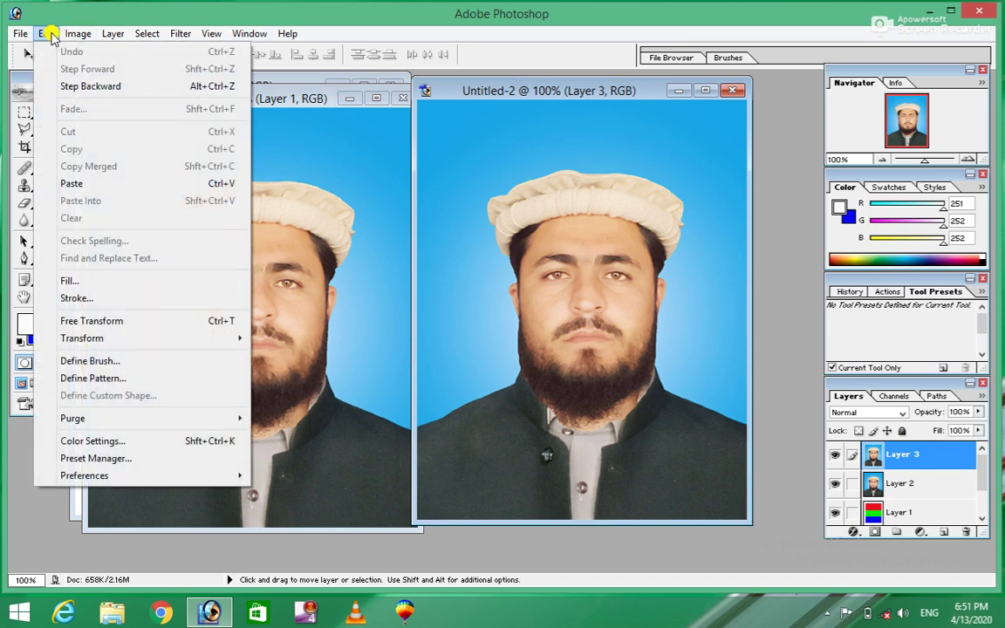
{"action": "left_click", "coordinate": [436, 270]}
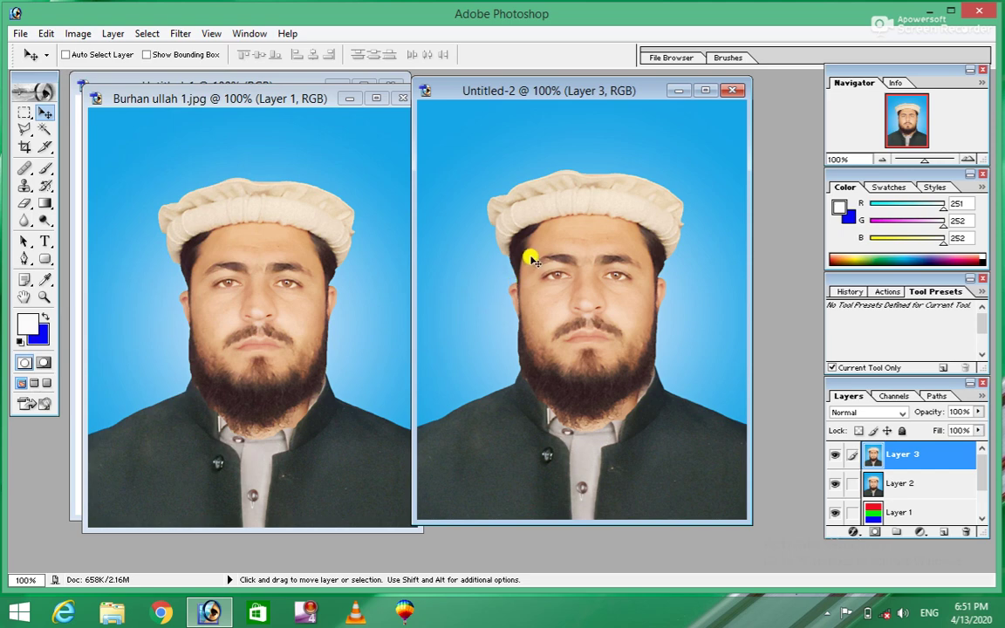
{"action": "key", "text": "ctrl+a"}
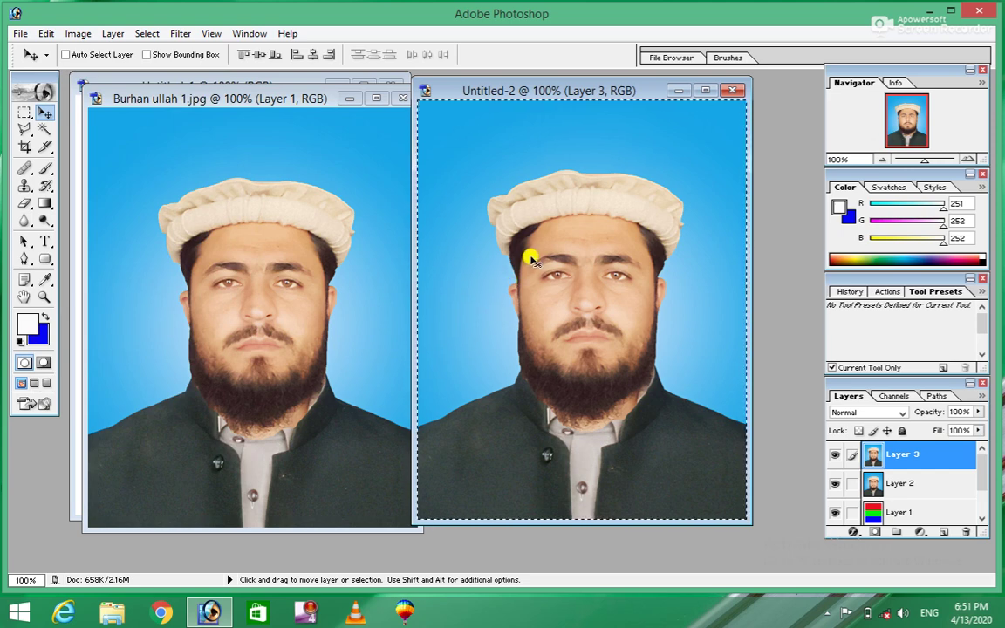
{"action": "left_click", "coordinate": [48, 34]}
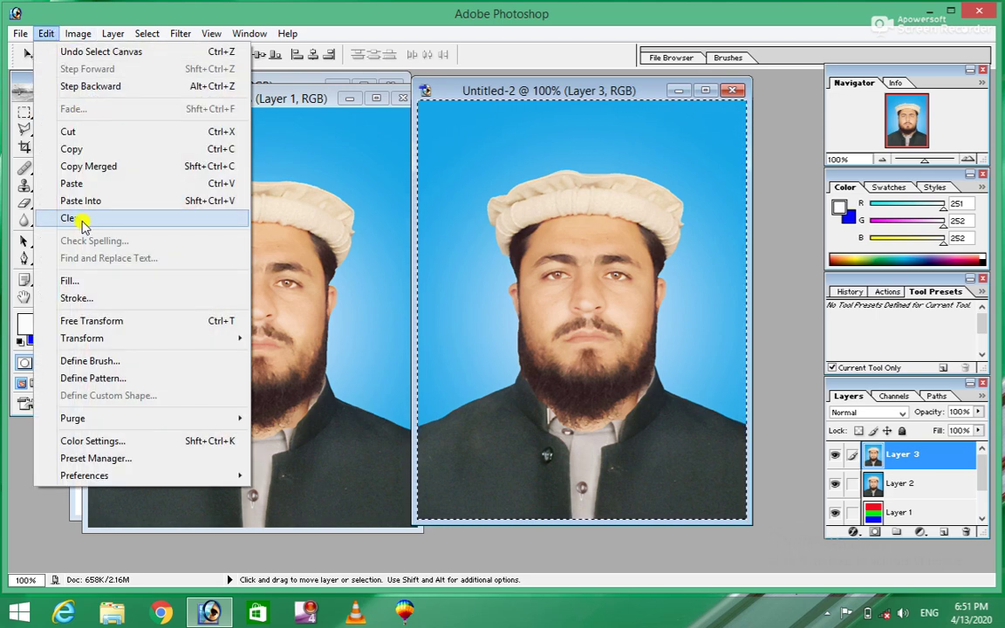
{"action": "left_click", "coordinate": [81, 219]}
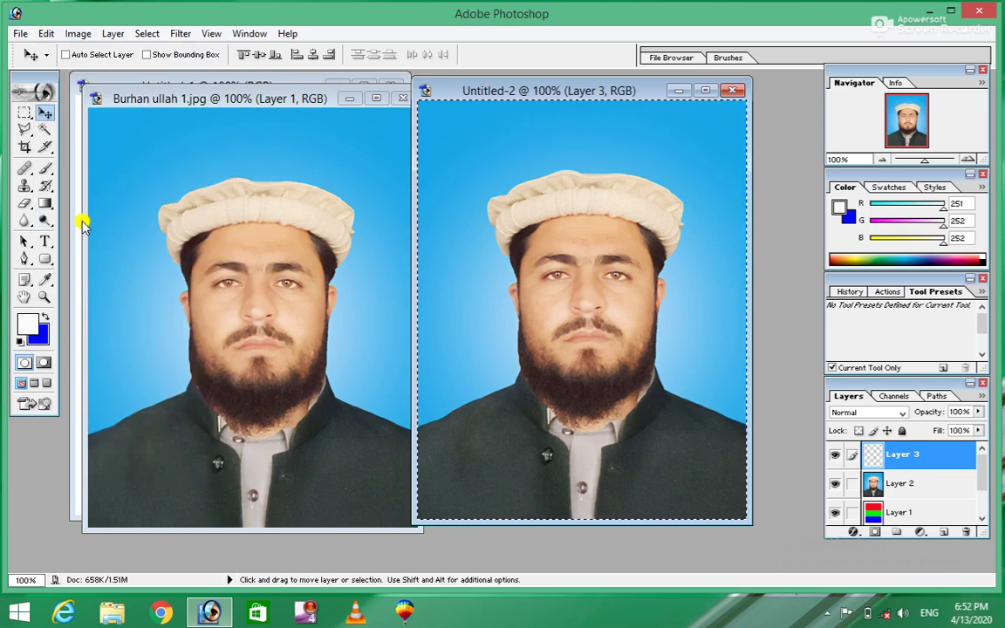
{"action": "left_click", "coordinate": [46, 34]}
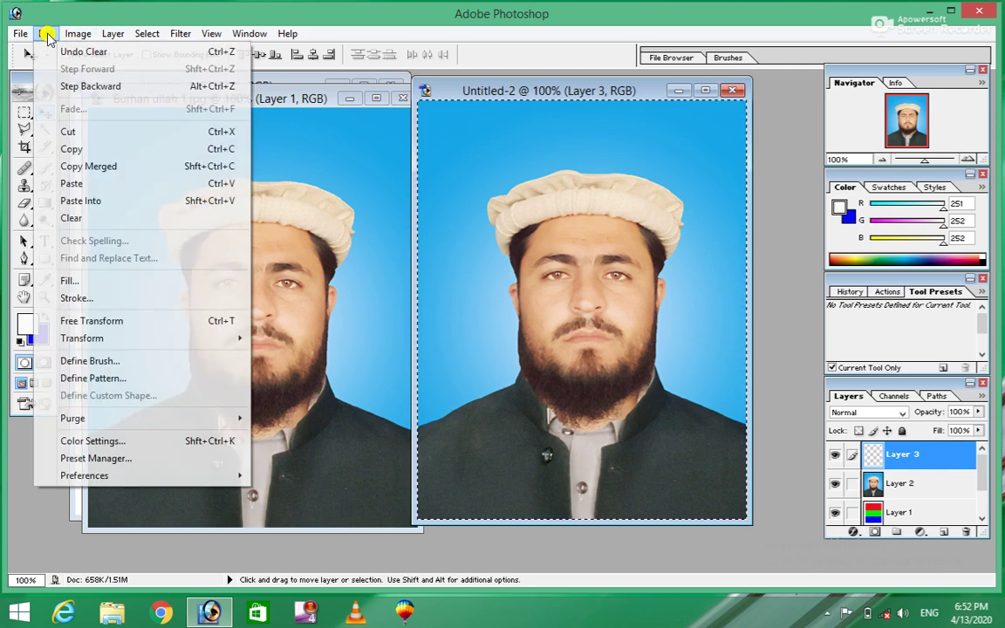
{"action": "left_click", "coordinate": [94, 221]}
{"action": "left_click", "coordinate": [90, 217]}
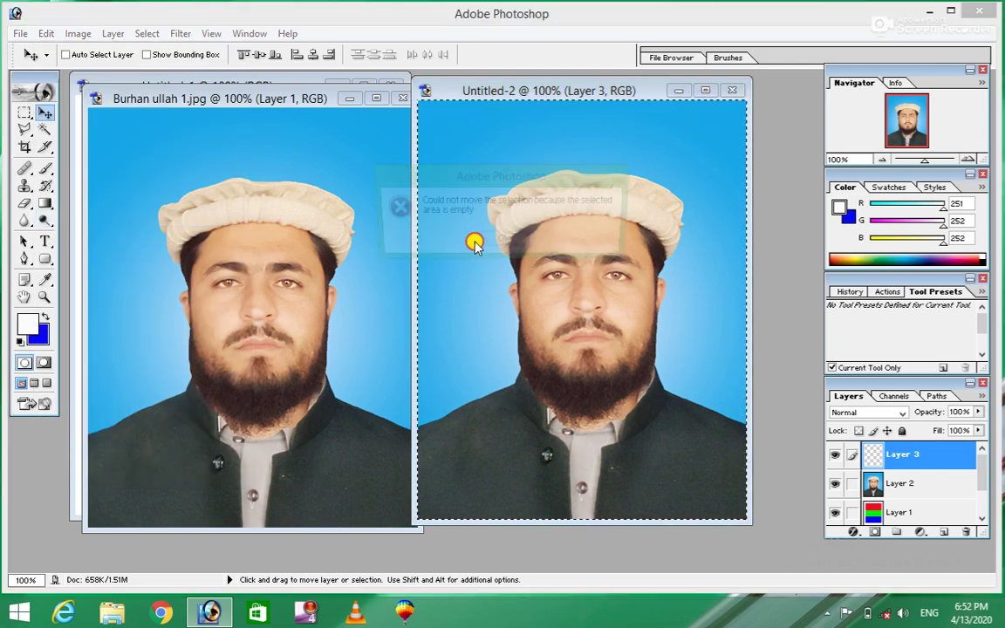
{"action": "left_click", "coordinate": [498, 242]}
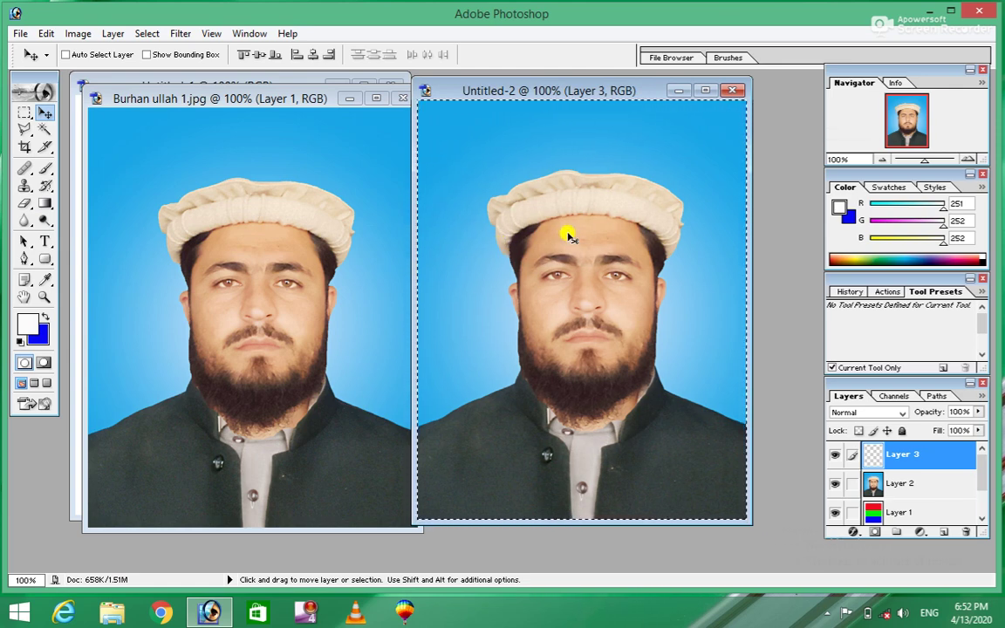
Step: Undo Untitled-2 back to just the red, green and blue stripes
{"action": "left_click", "coordinate": [261, 202]}
{"action": "left_click", "coordinate": [557, 226]}
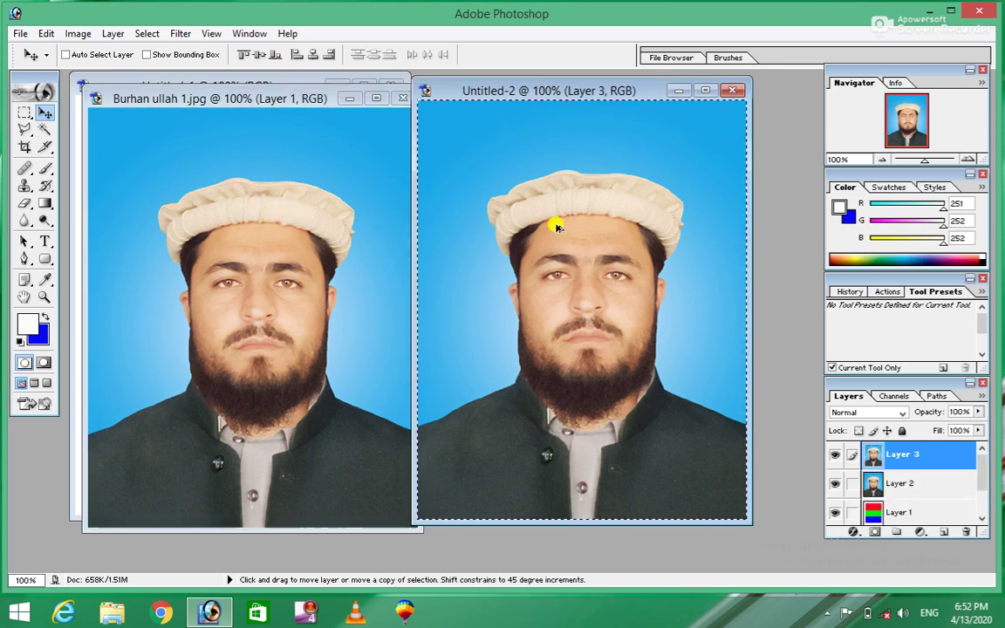
{"action": "key", "text": "ctrl+alt+z"}
{"action": "key", "text": "ctrl+alt+z"}
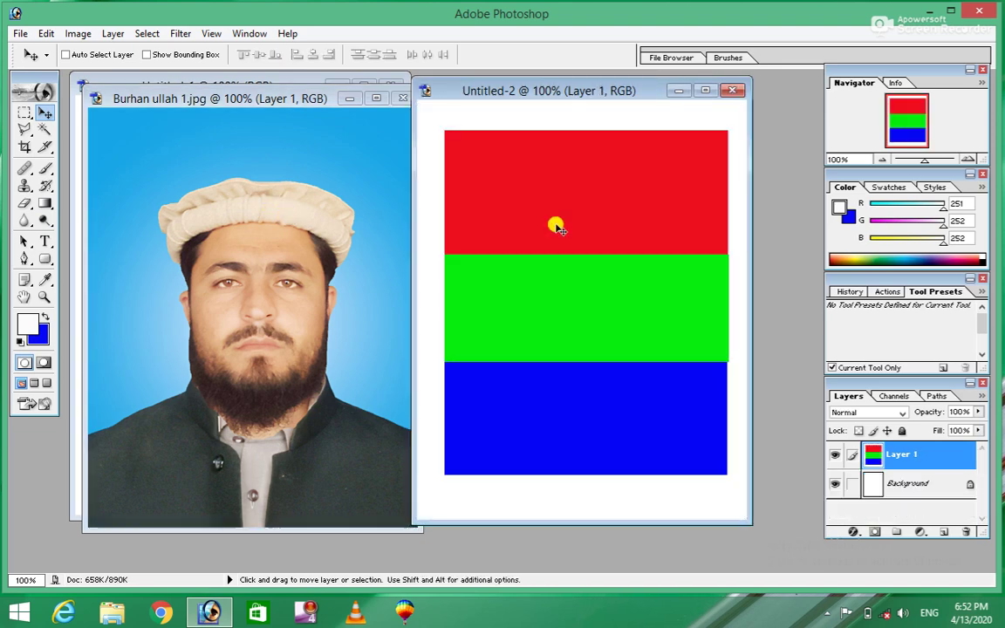
{"action": "left_click", "coordinate": [203, 252]}
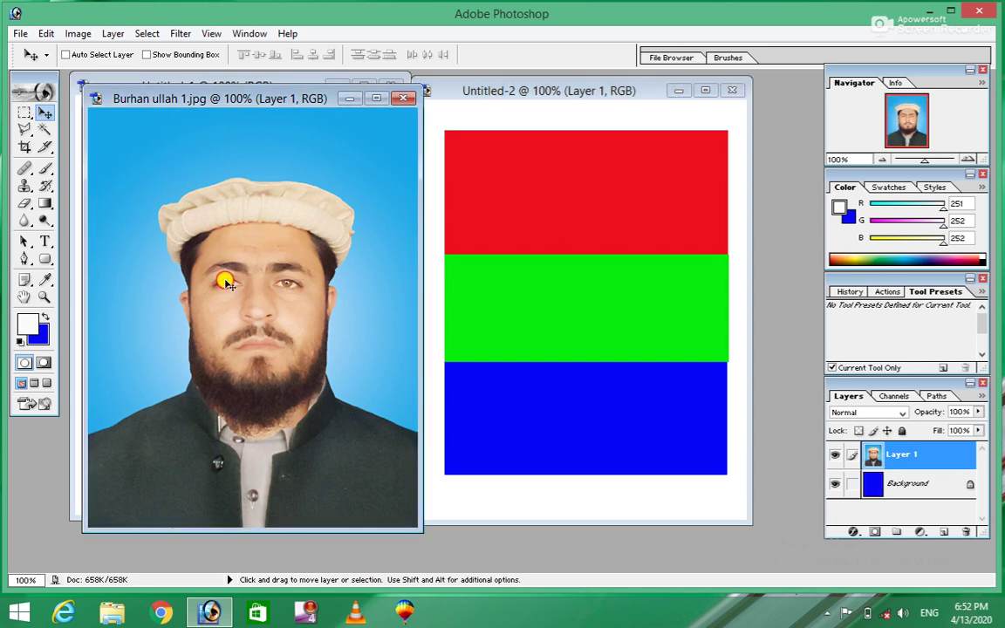
{"action": "left_click_drag", "start_coordinate": [291, 285], "coordinate": [622, 285]}
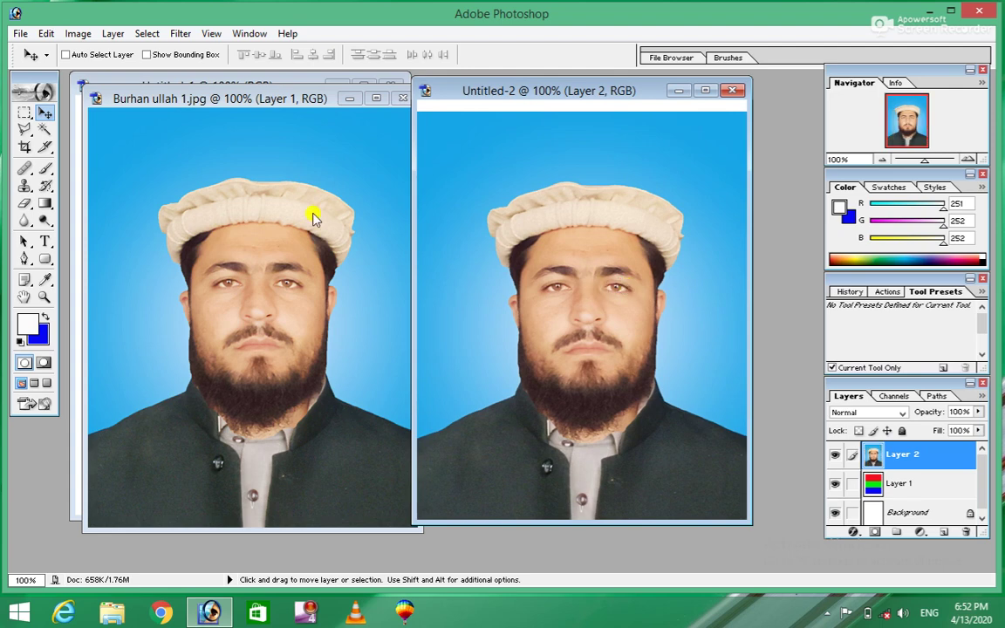
{"action": "left_click", "coordinate": [44, 33]}
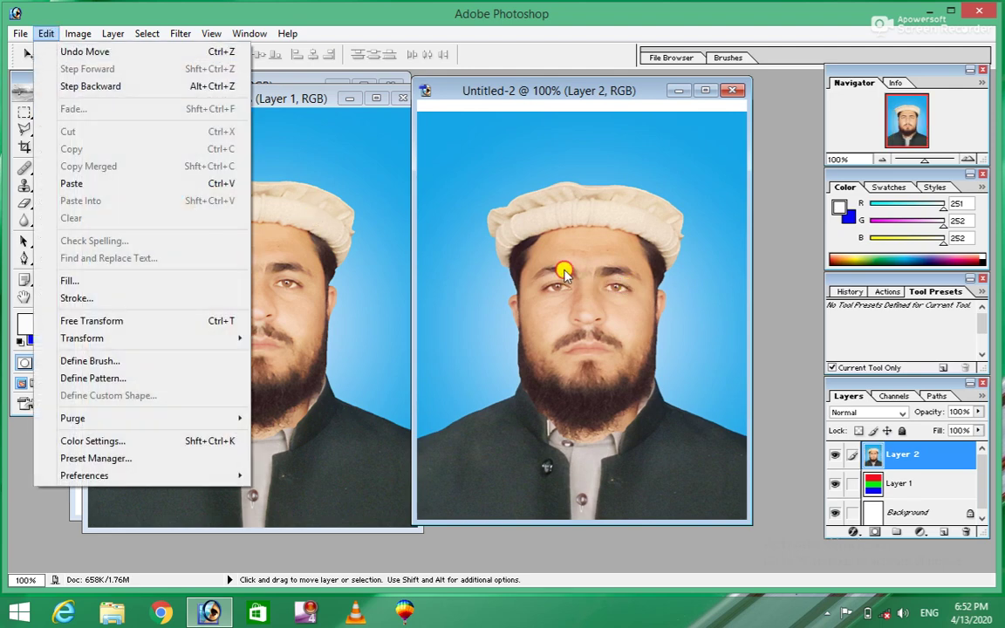
{"action": "left_click", "coordinate": [563, 272]}
Step: Select all of Untitled-2 and clear the portrait, leaving Layer 2 empty
{"action": "key", "text": "ctrl+a"}
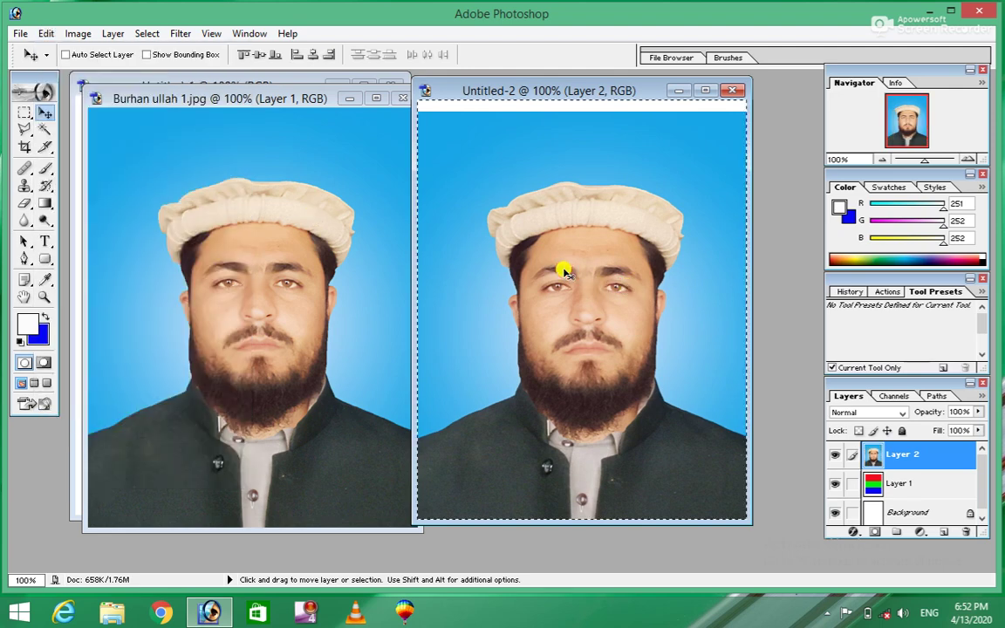
{"action": "left_click", "coordinate": [48, 33]}
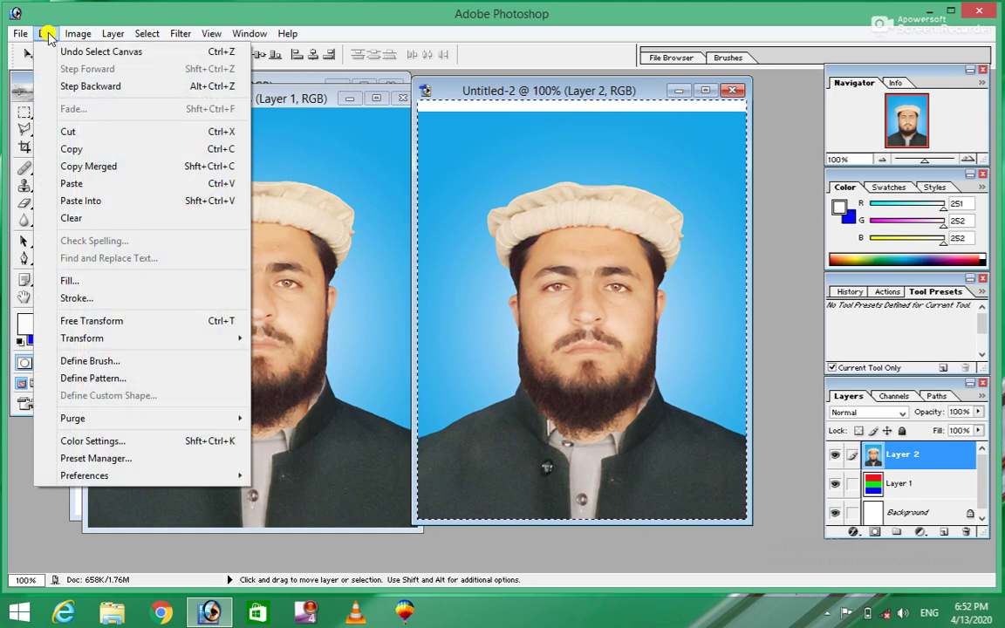
{"action": "left_click", "coordinate": [61, 217]}
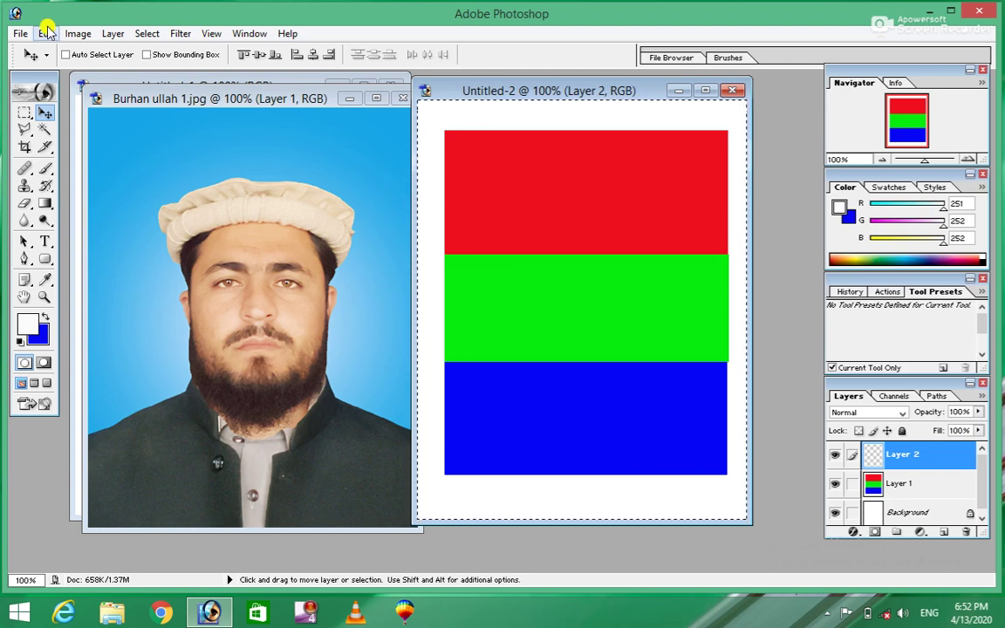
{"action": "left_click", "coordinate": [45, 33]}
{"action": "left_click", "coordinate": [64, 217]}
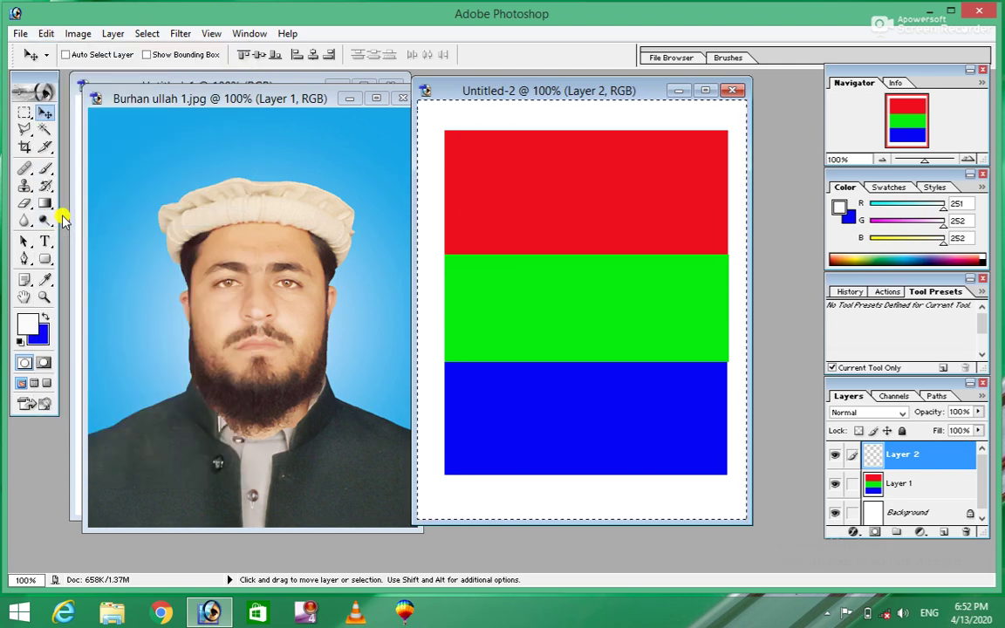
{"action": "left_click", "coordinate": [39, 33]}
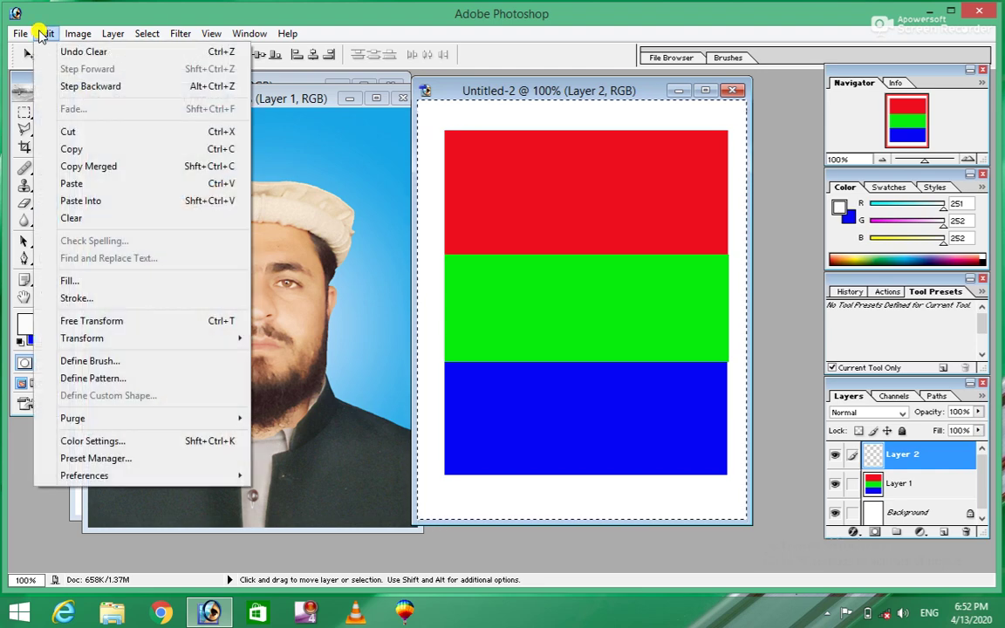
{"action": "left_click", "coordinate": [68, 215]}
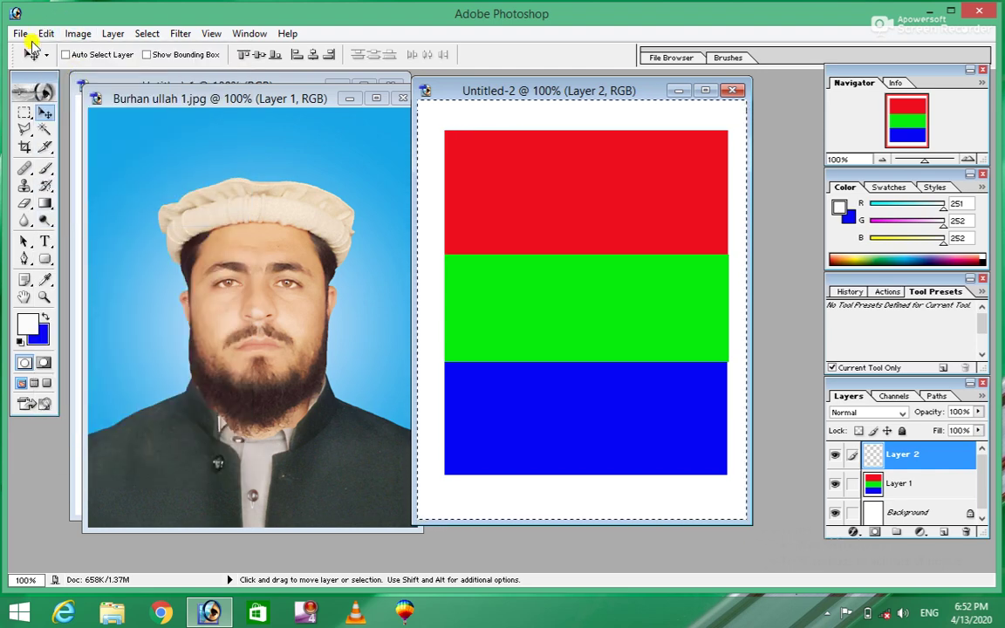
{"action": "left_click", "coordinate": [46, 33]}
{"action": "left_click", "coordinate": [76, 218]}
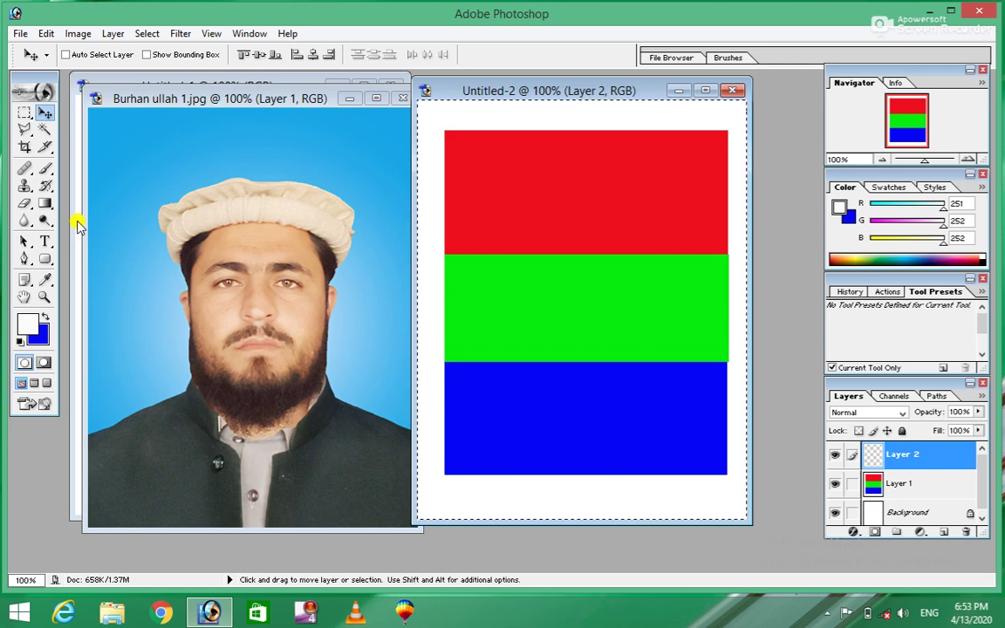
{"action": "key", "text": "alt"}
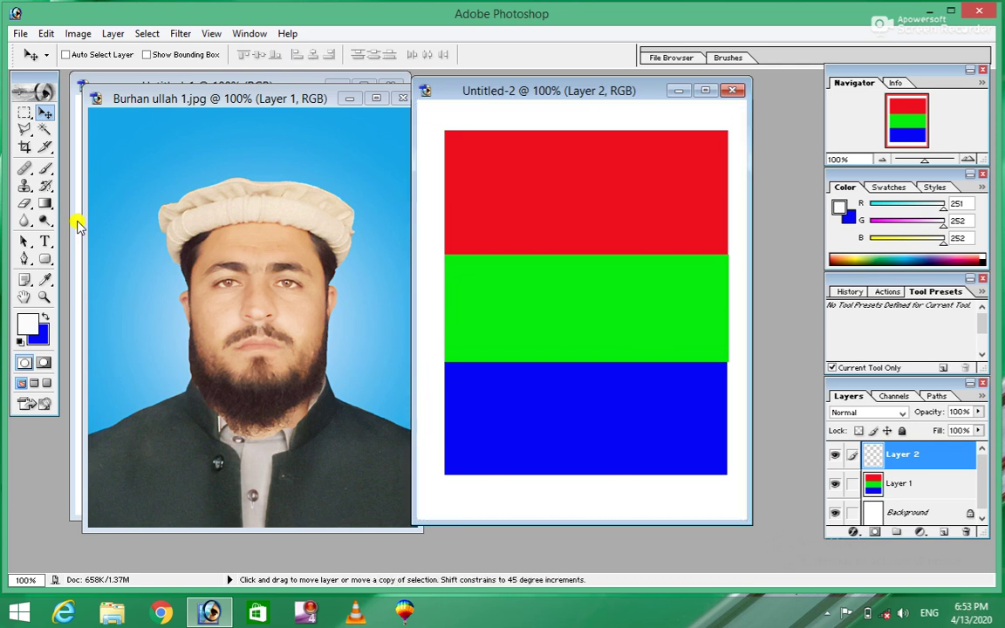
{"action": "key", "text": "ctrl+alt+z"}
{"action": "key", "text": "ctrl+alt+z"}
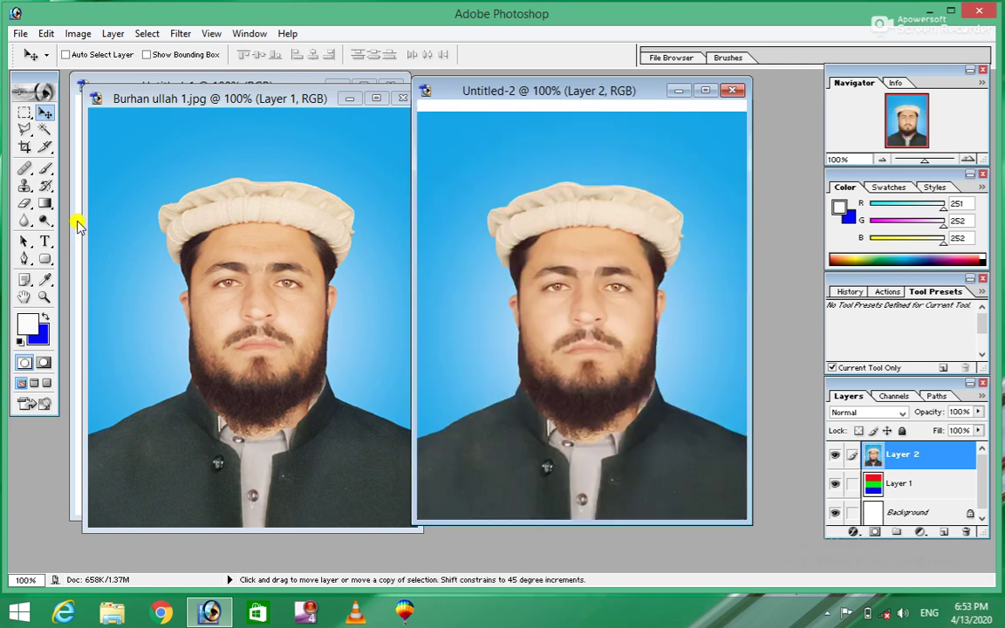
{"action": "key", "text": "ctrl+alt+z"}
{"action": "key", "text": "ctrl+alt+z"}
{"action": "key", "text": "ctrl+alt+z"}
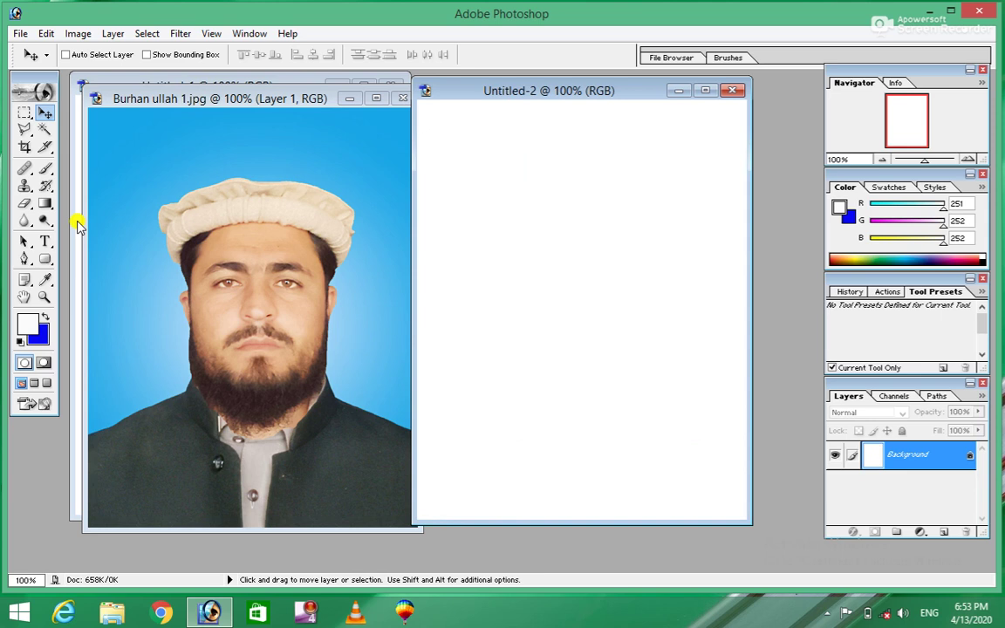
{"action": "key", "text": "ctrl+shift+z"}
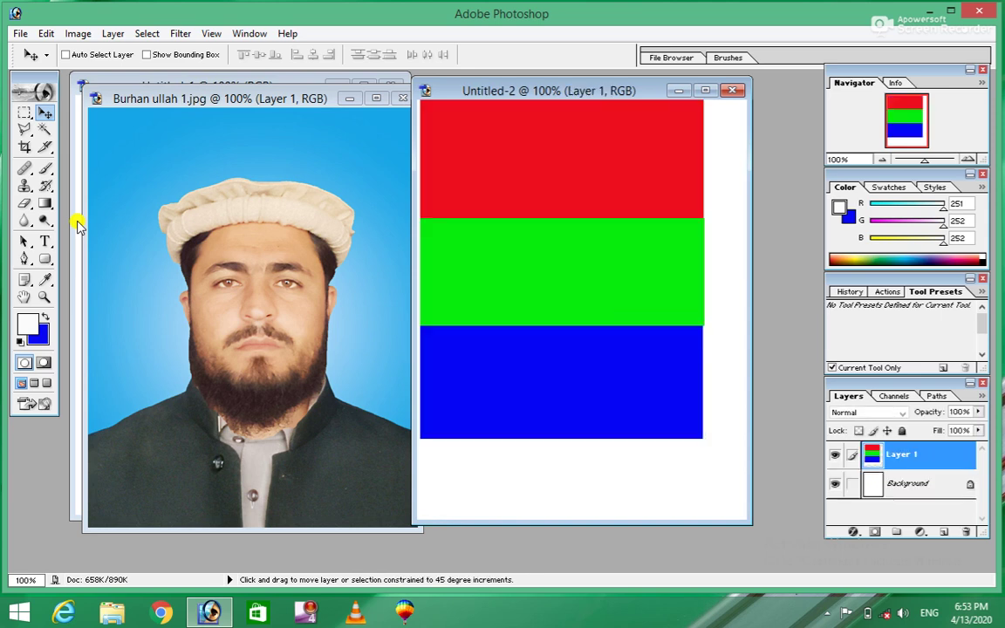
{"action": "key", "text": "ctrl+shift+z"}
{"action": "key", "text": "ctrl+shift+z"}
{"action": "key", "text": "ctrl+shift+z"}
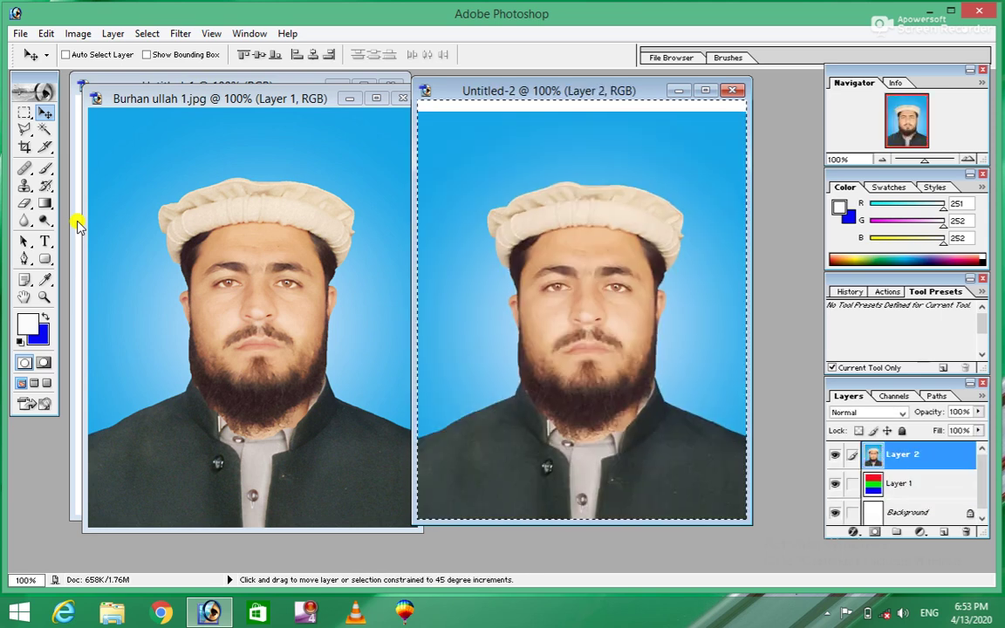
{"action": "key", "text": "ctrl+shift+z"}
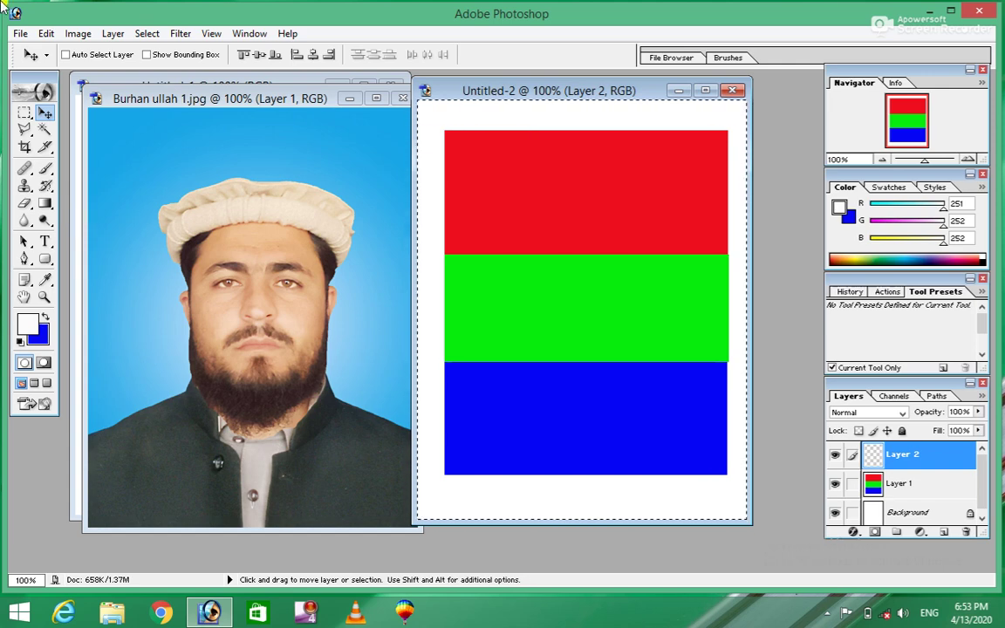
{"action": "left_click", "coordinate": [47, 34]}
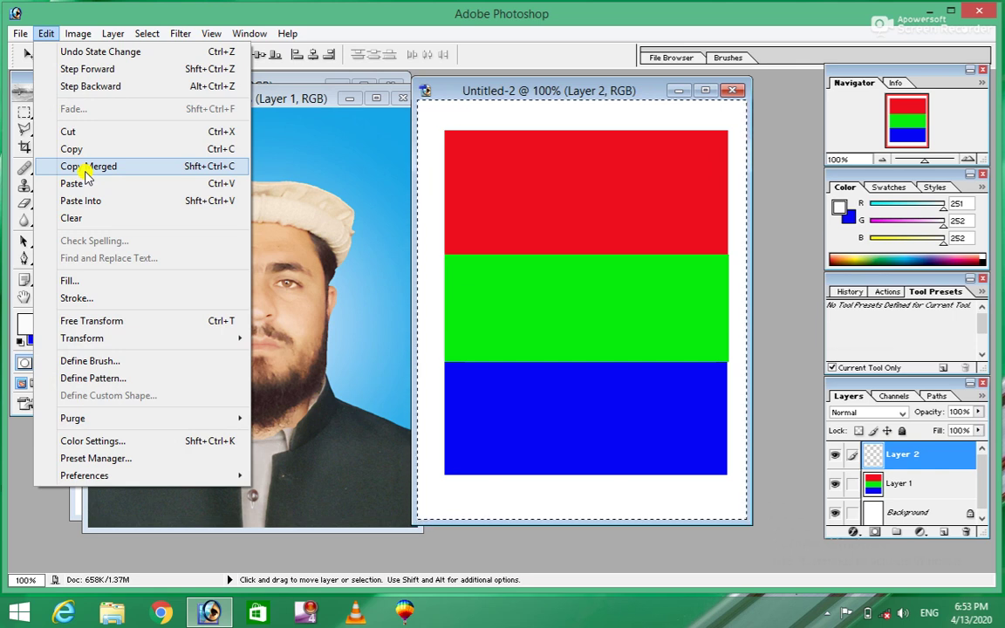
{"action": "left_click", "coordinate": [523, 260]}
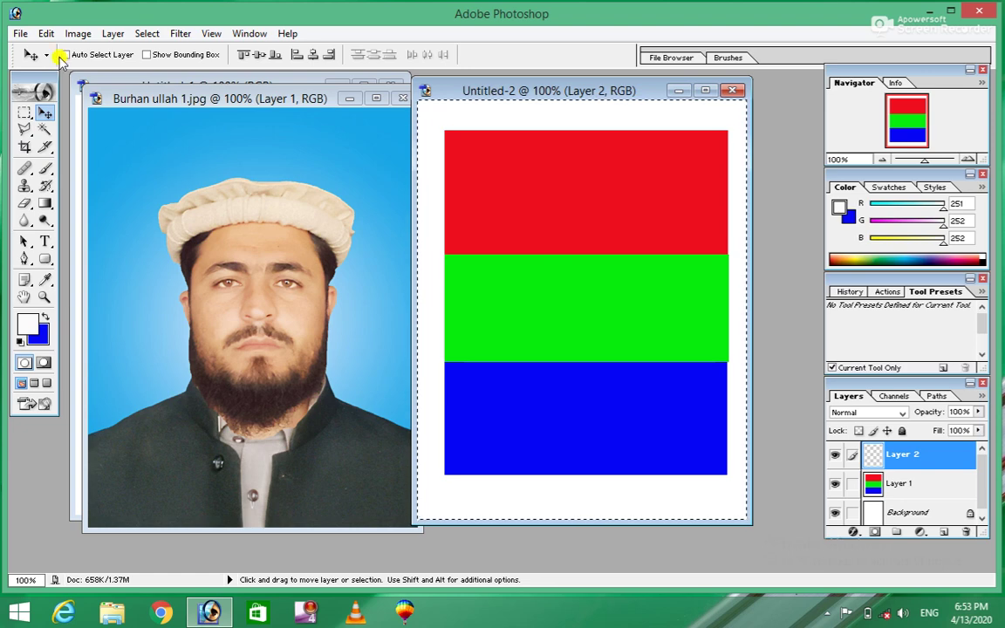
{"action": "left_click", "coordinate": [45, 33]}
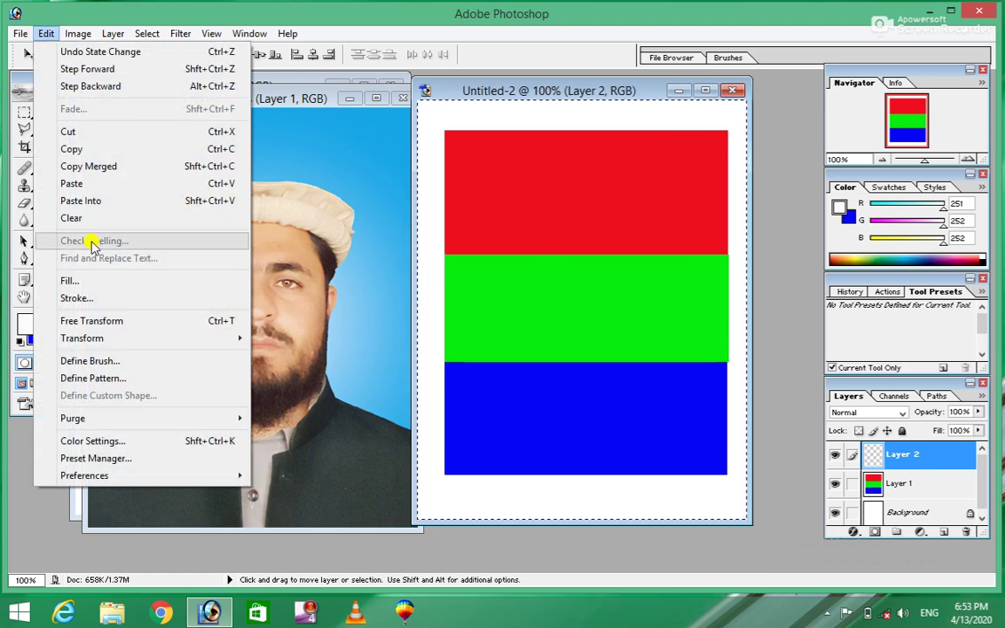
{"action": "left_click", "coordinate": [433, 336]}
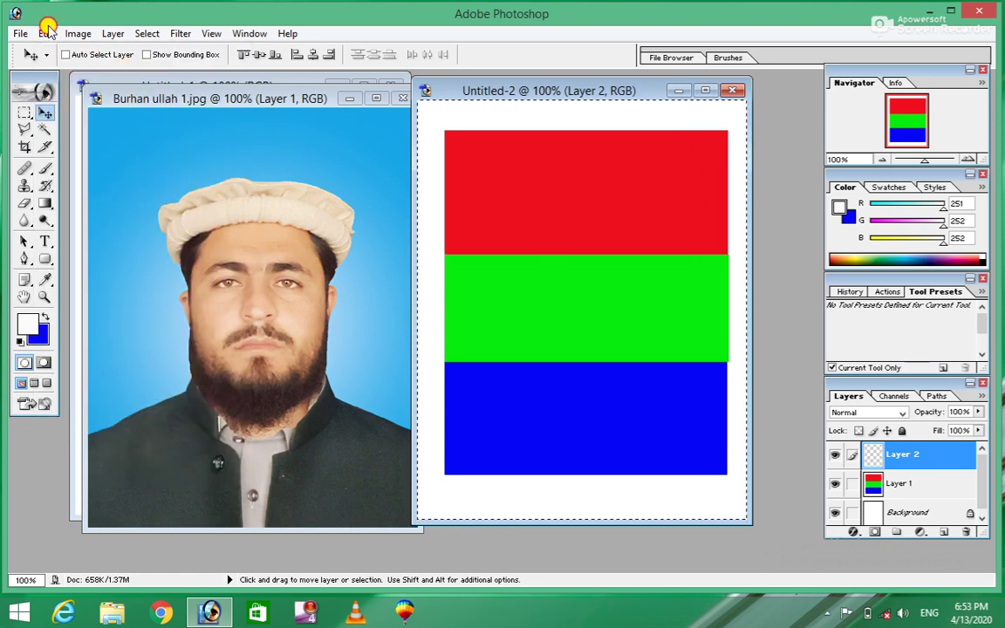
{"action": "left_click", "coordinate": [45, 33]}
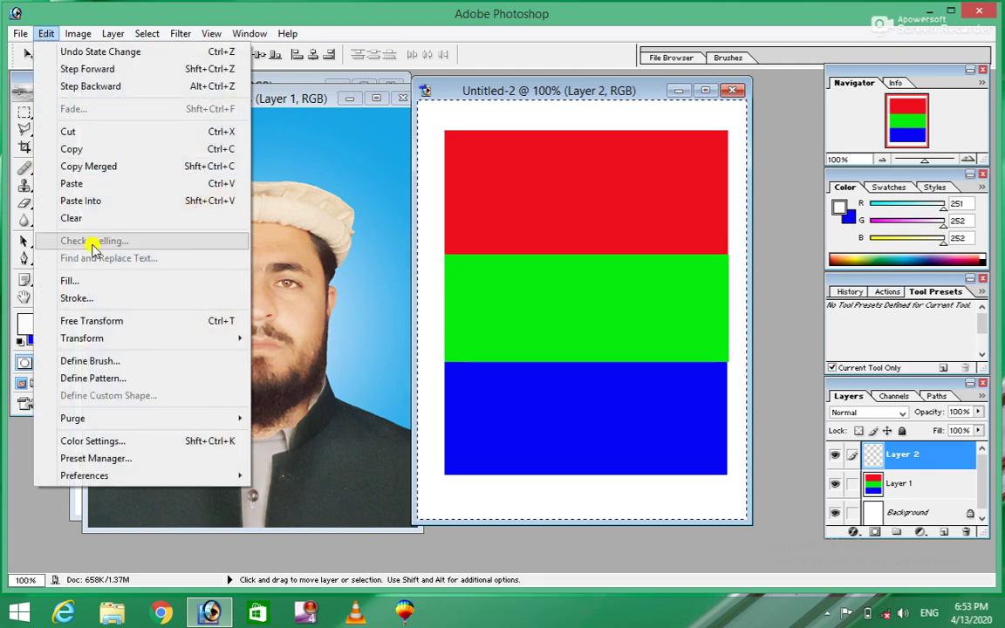
Step: Type a caption with 'Mr.' and the subject's full name near the top of the portrait
{"action": "left_click", "coordinate": [551, 261]}
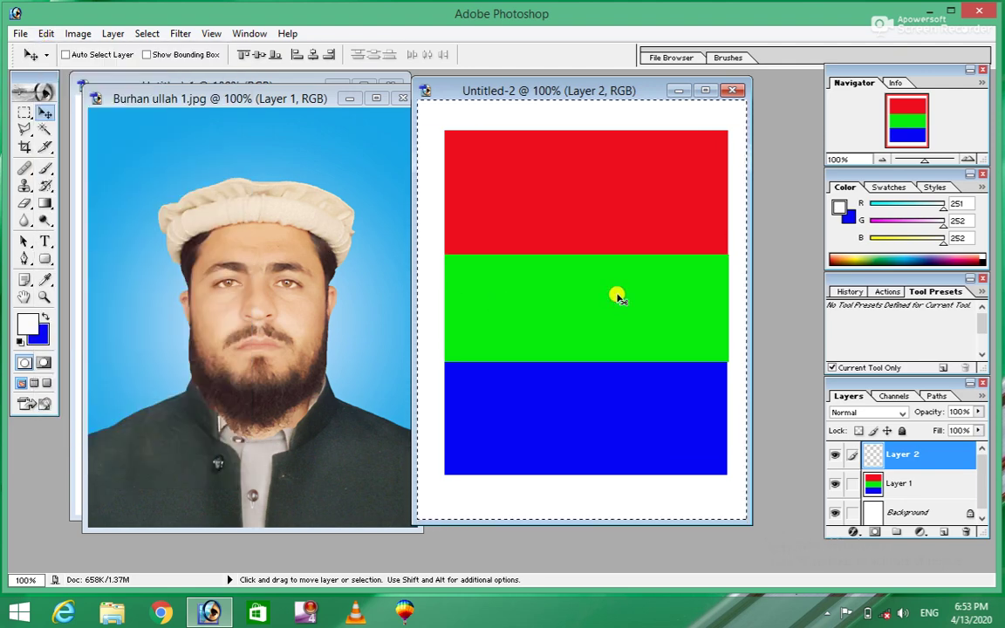
{"action": "left_click", "coordinate": [42, 242]}
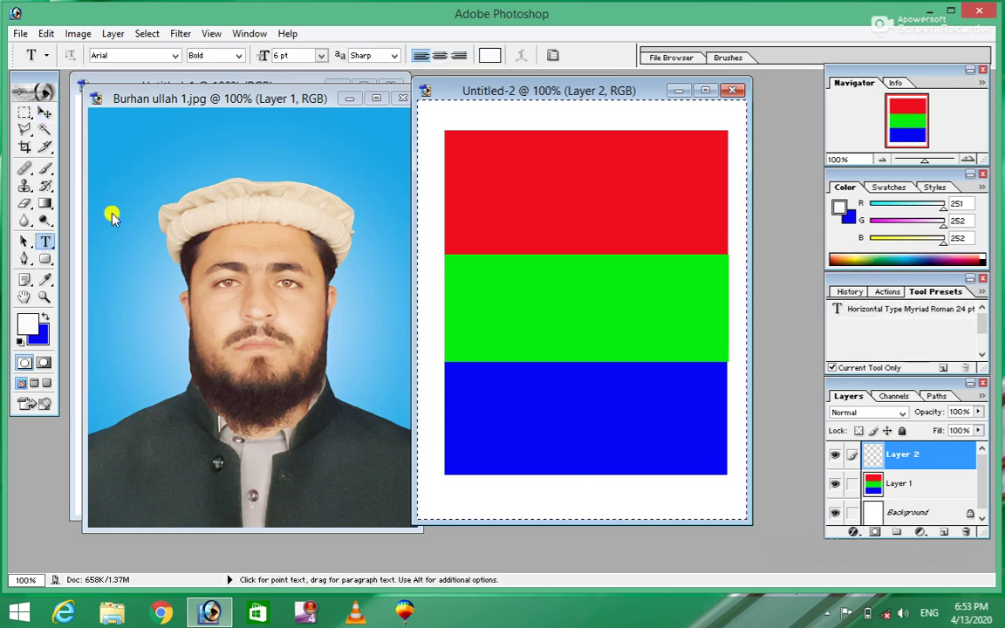
{"action": "left_click", "coordinate": [172, 150]}
{"action": "left_click", "coordinate": [177, 151]}
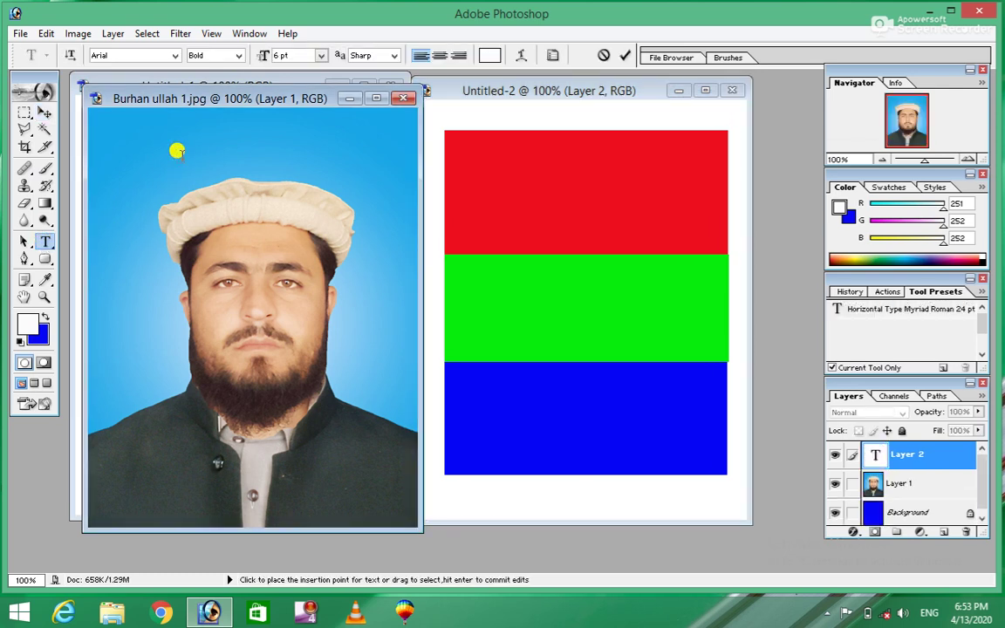
{"action": "type", "text": "Mr."}
{"action": "type", "text": " Burhan"}
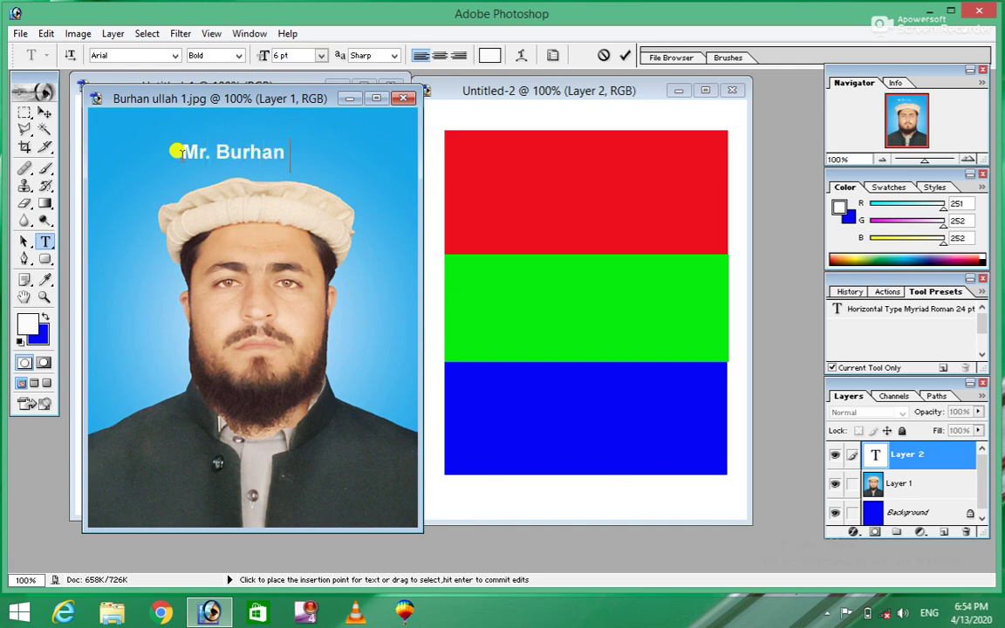
{"action": "type", "text": " Ullah"}
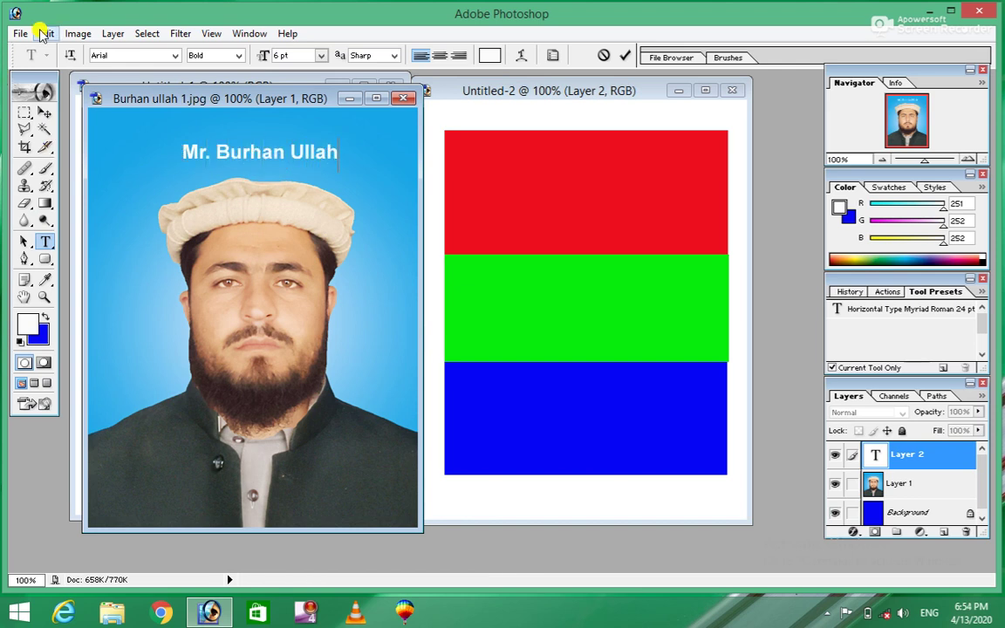
{"action": "left_click", "coordinate": [44, 33]}
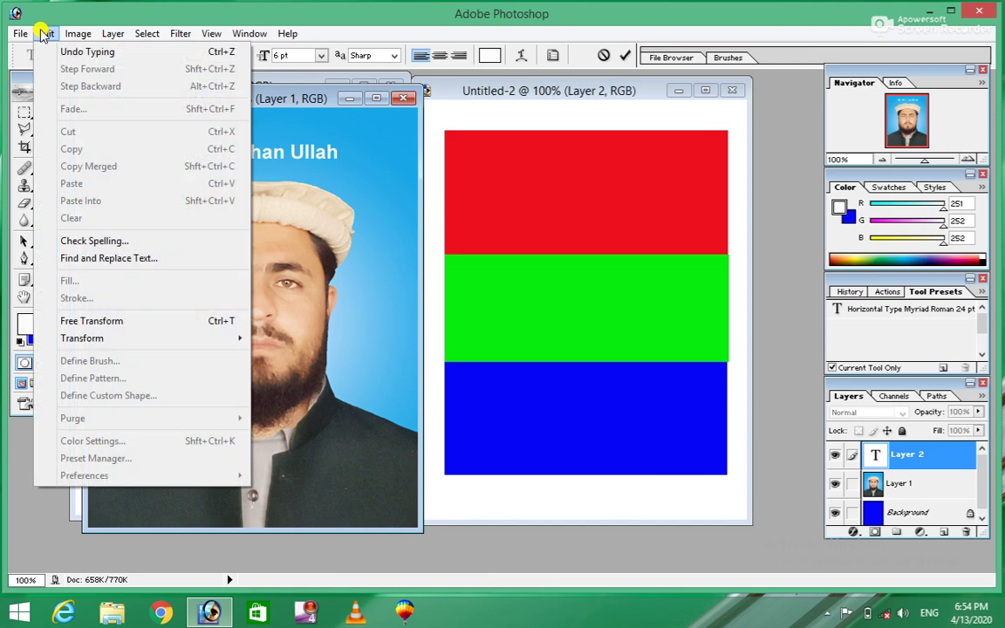
Step: Spell-check the caption, keeping 'Mr.' and accepting the suggested replacements for both name words
{"action": "left_click", "coordinate": [81, 242]}
{"action": "left_click", "coordinate": [384, 304]}
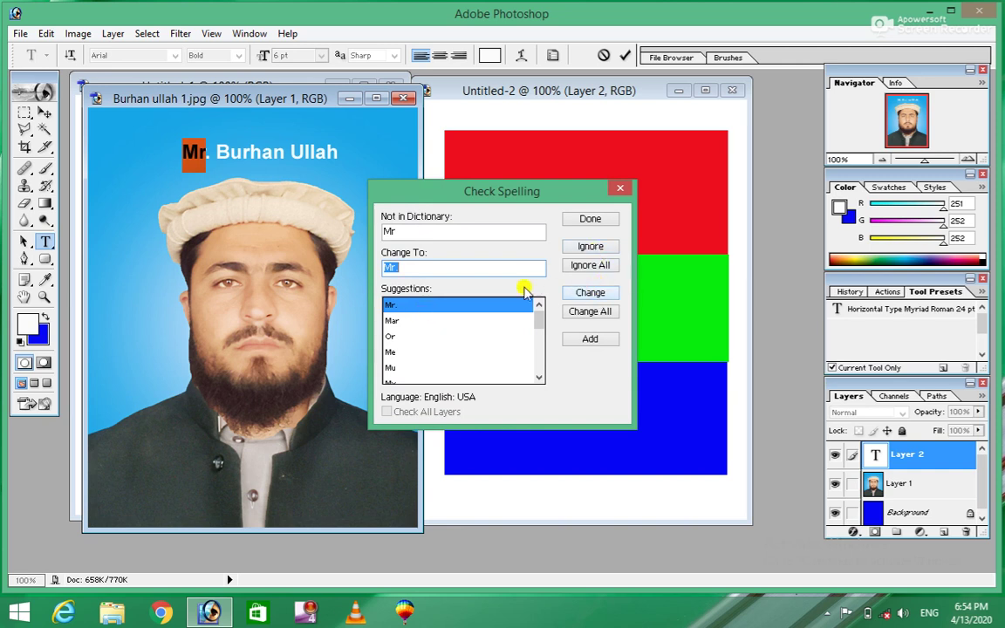
{"action": "left_click", "coordinate": [589, 247]}
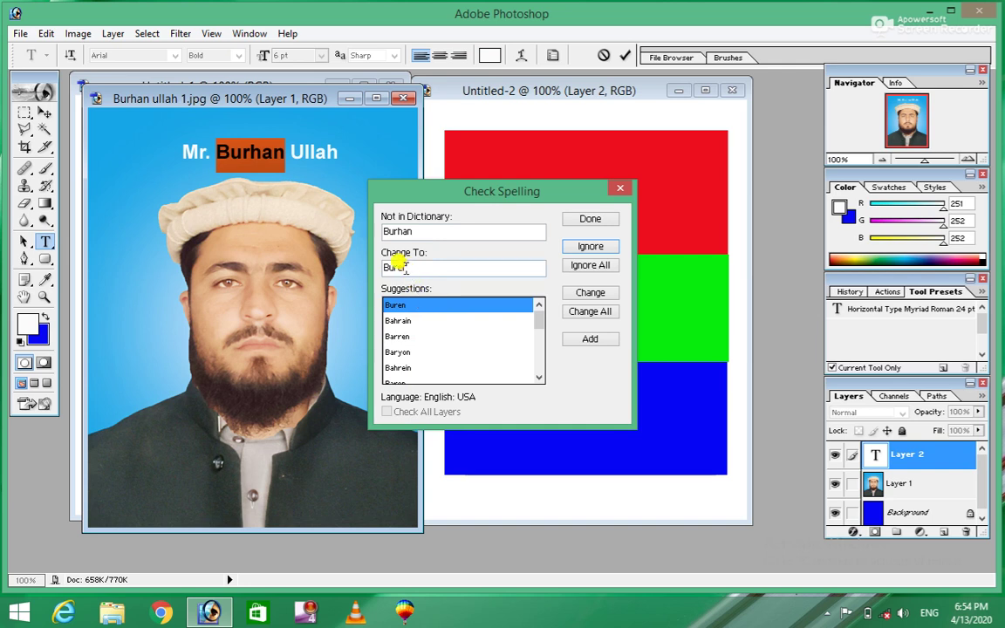
{"action": "left_click", "coordinate": [590, 294]}
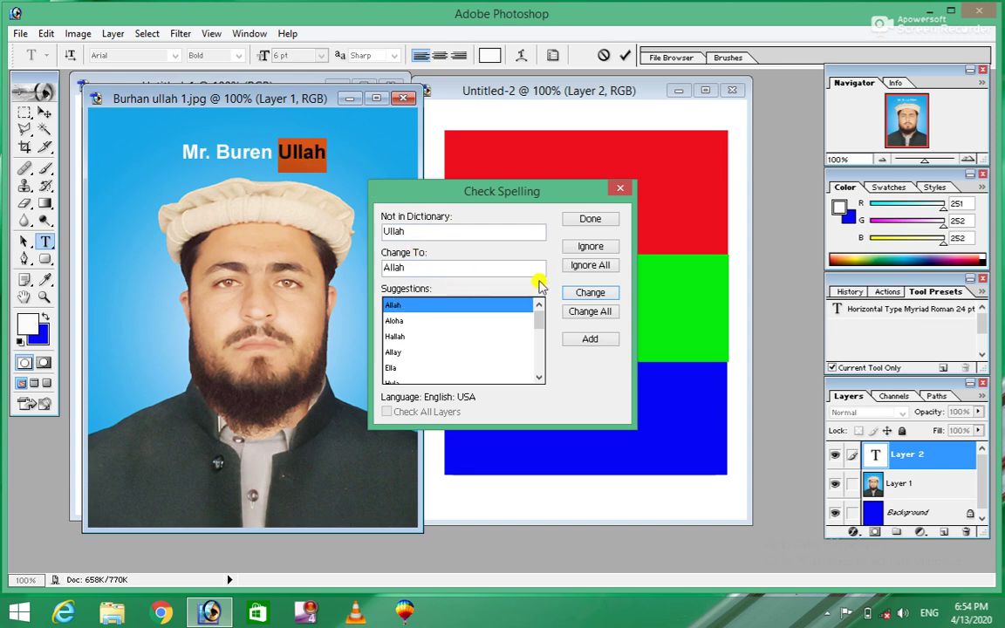
{"action": "left_click", "coordinate": [589, 294]}
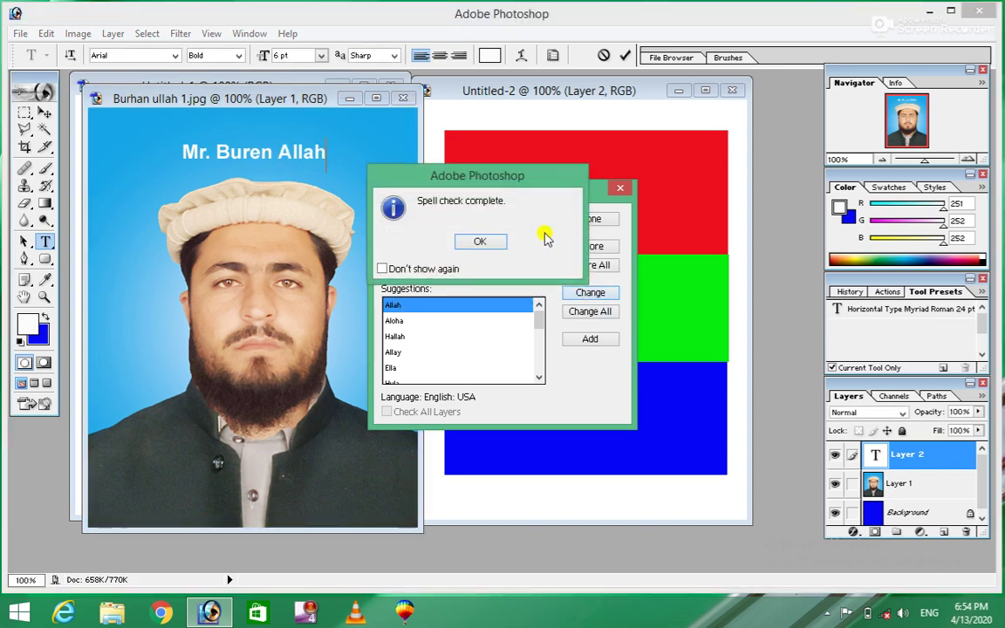
{"action": "left_click", "coordinate": [479, 241]}
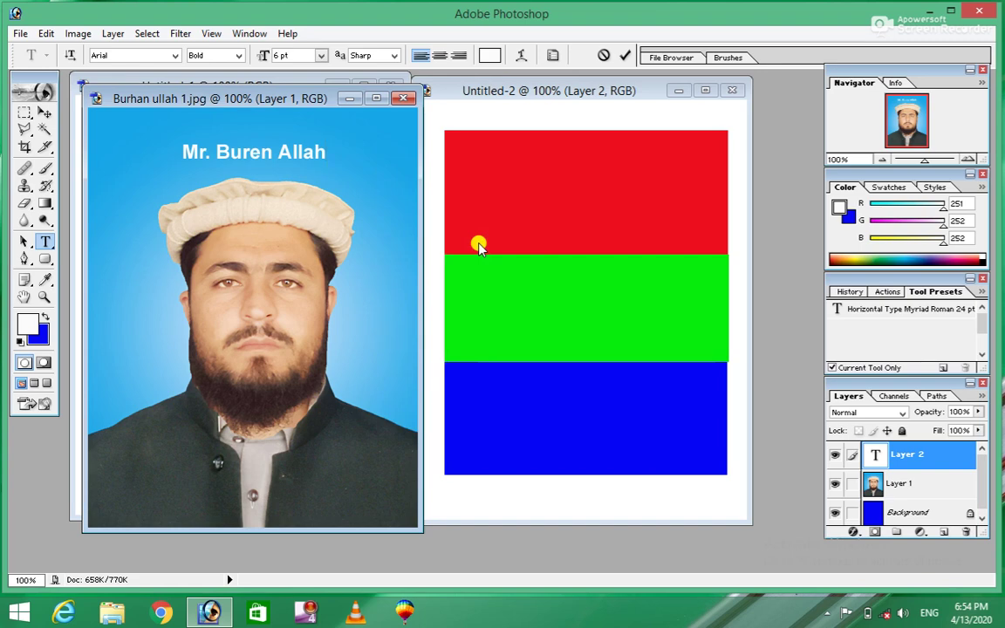
Step: In Find and Replace Text, enter Buren as the search word and Burhan as the replacement, then close without replacing
{"action": "left_click", "coordinate": [46, 33]}
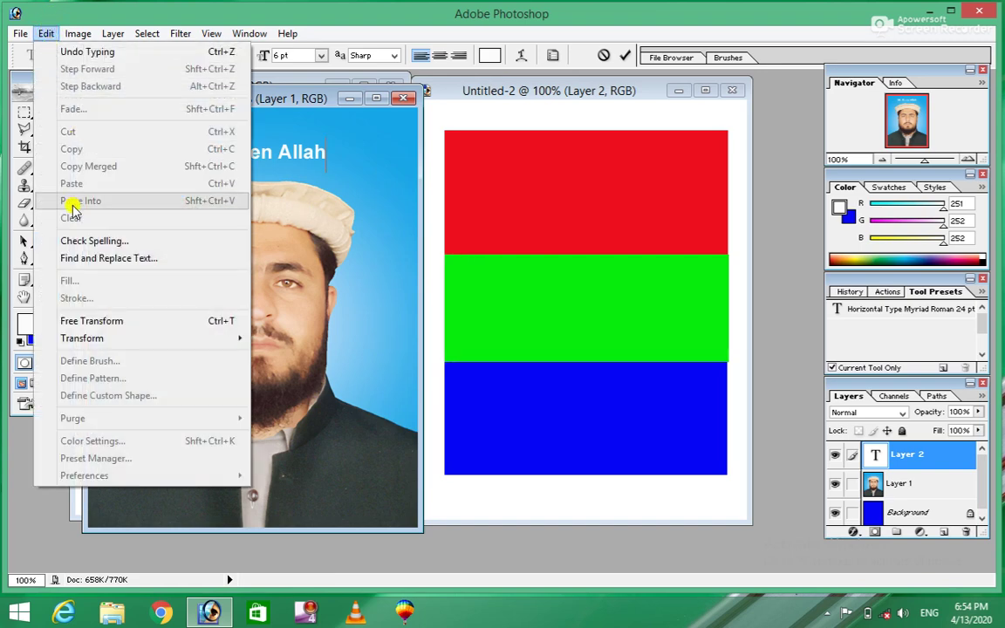
{"action": "left_click", "coordinate": [91, 260]}
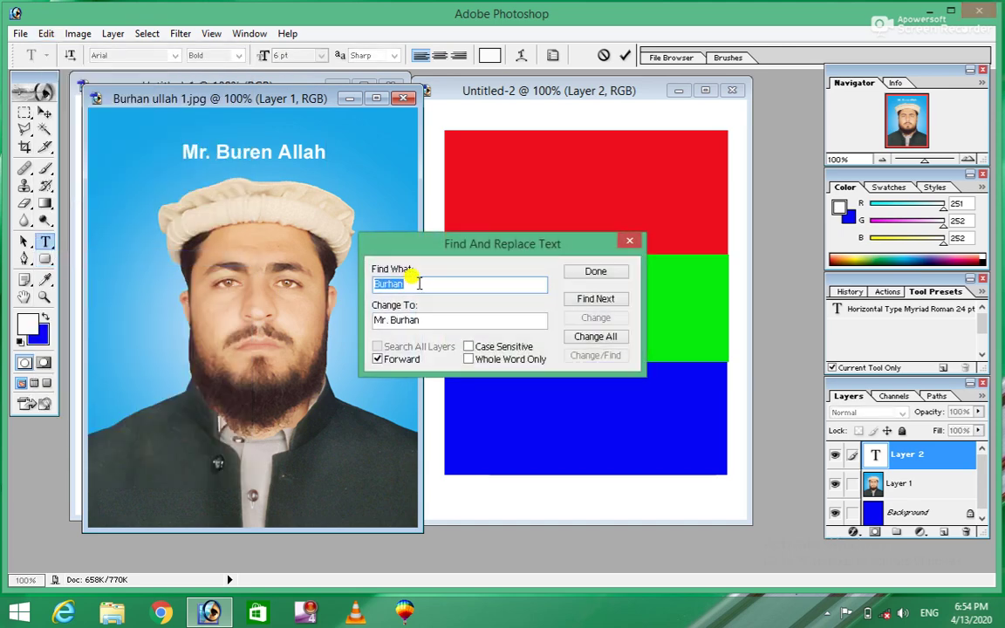
{"action": "key", "text": "BackSpace"}
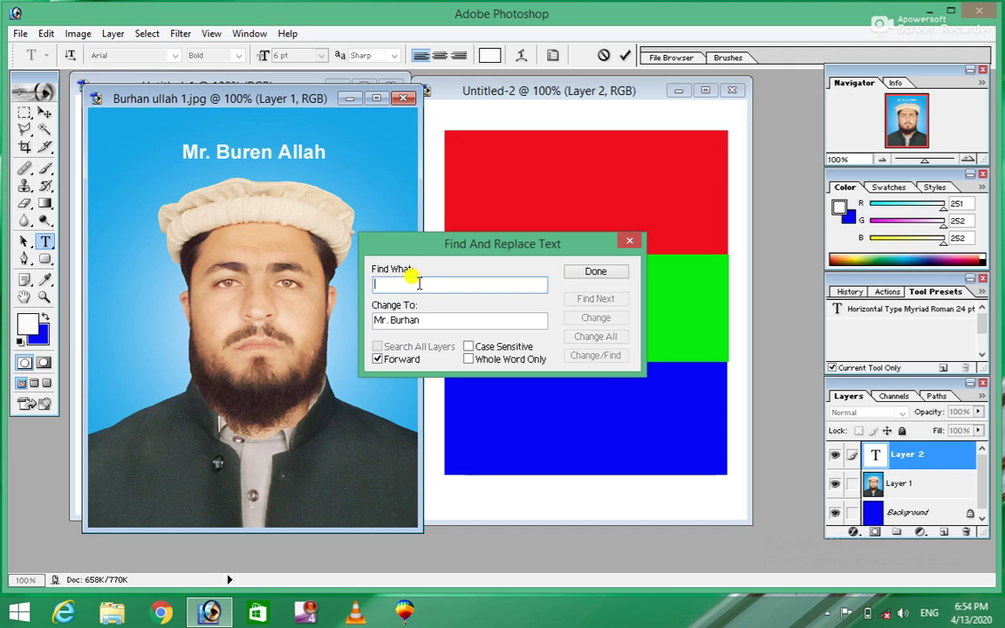
{"action": "type", "text": "Buren"}
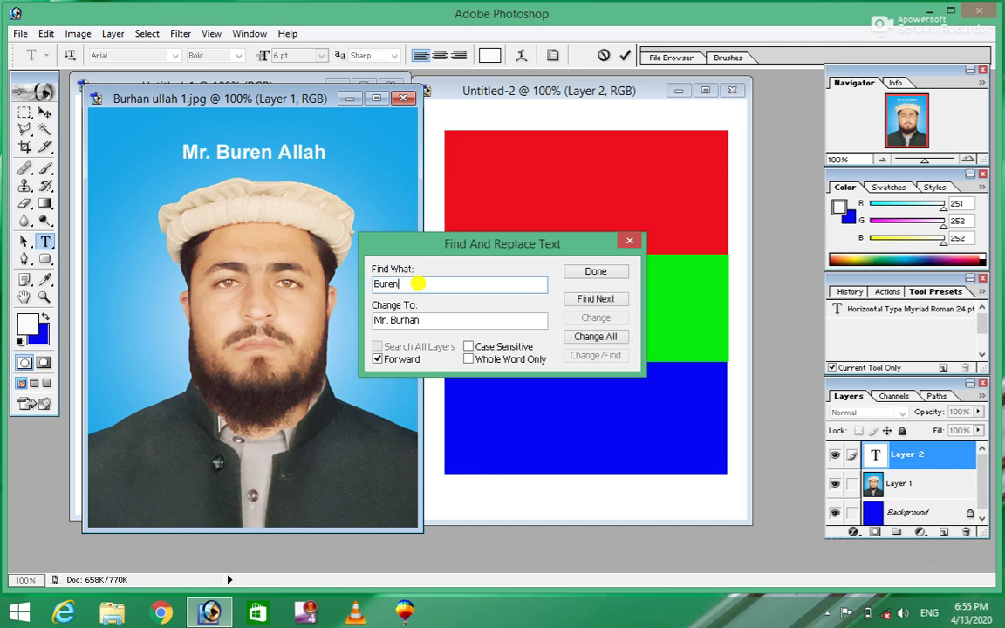
{"action": "key", "text": "Tab"}
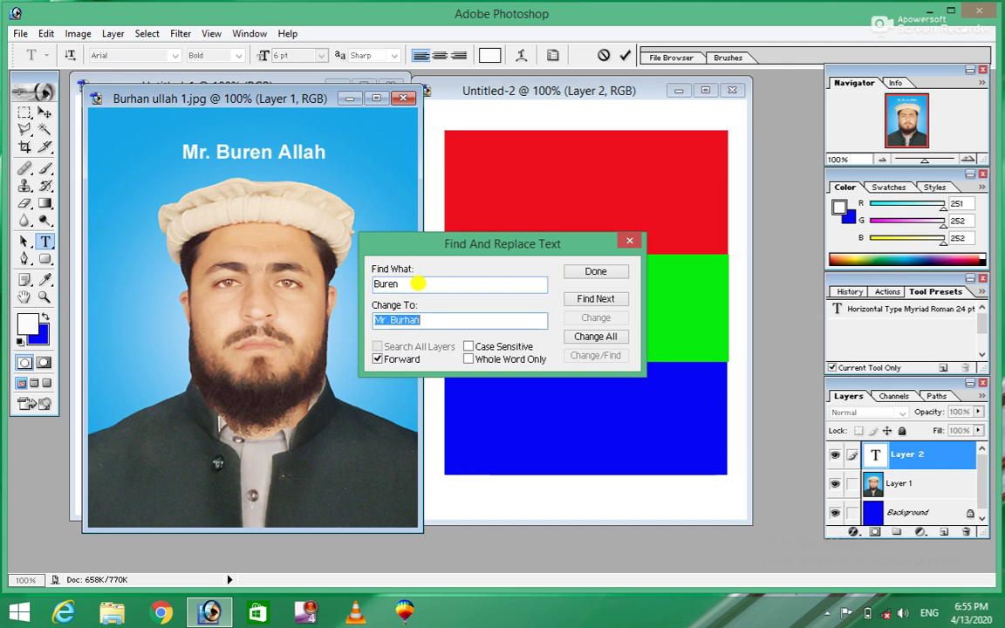
{"action": "type", "text": "Burhan"}
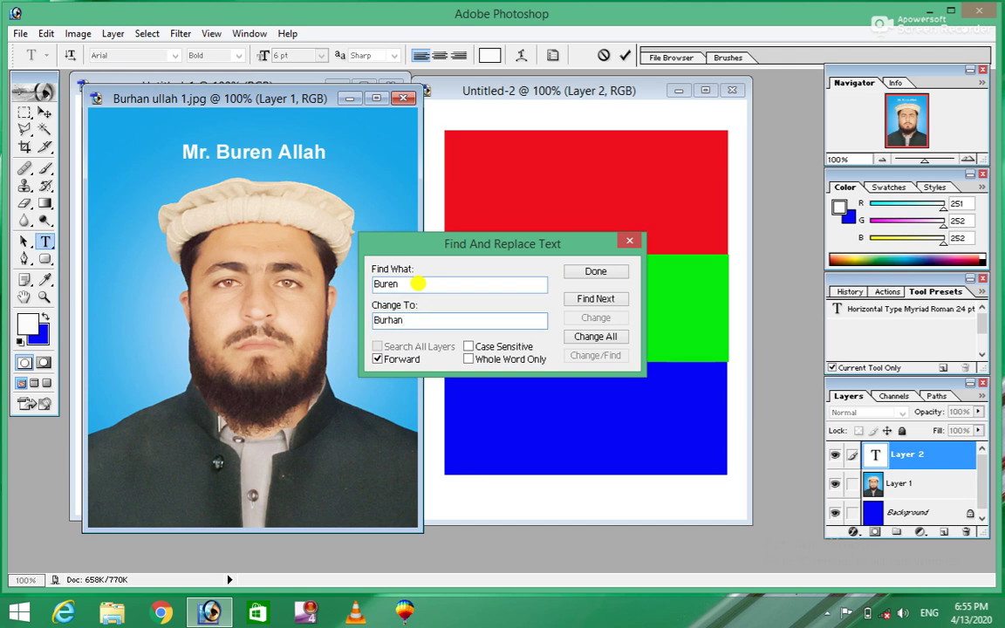
{"action": "left_click", "coordinate": [593, 272]}
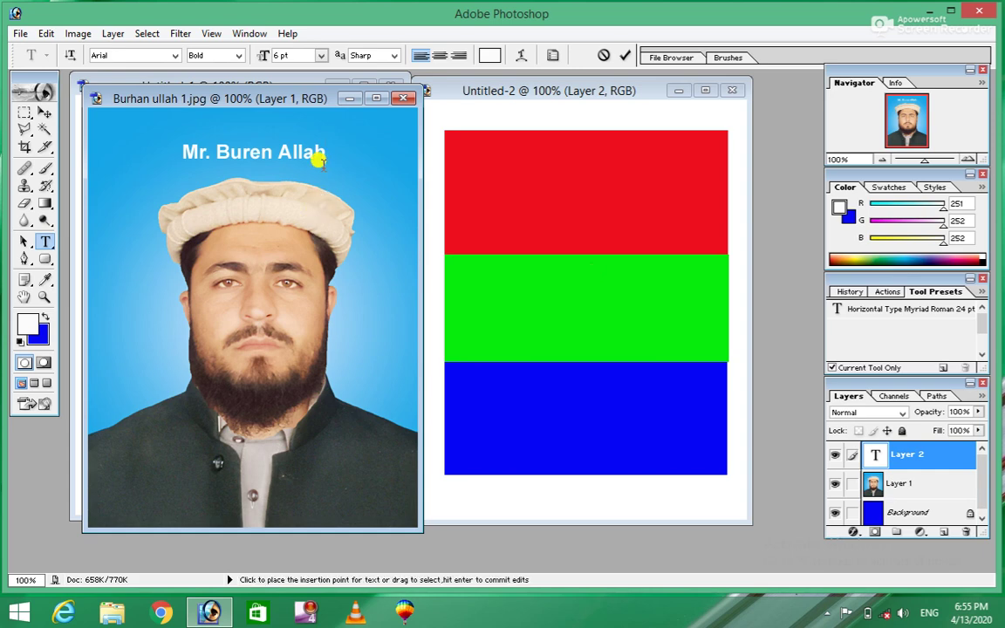
Step: Commit the caption and change Buren to Burhan with Find and Replace Text
{"action": "left_click", "coordinate": [44, 114]}
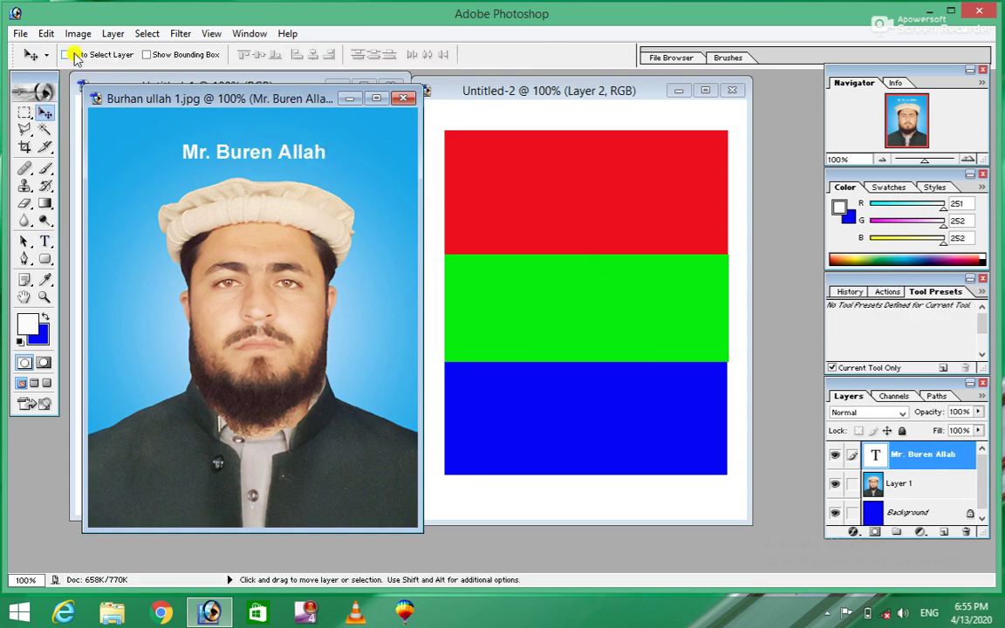
{"action": "left_click", "coordinate": [48, 33]}
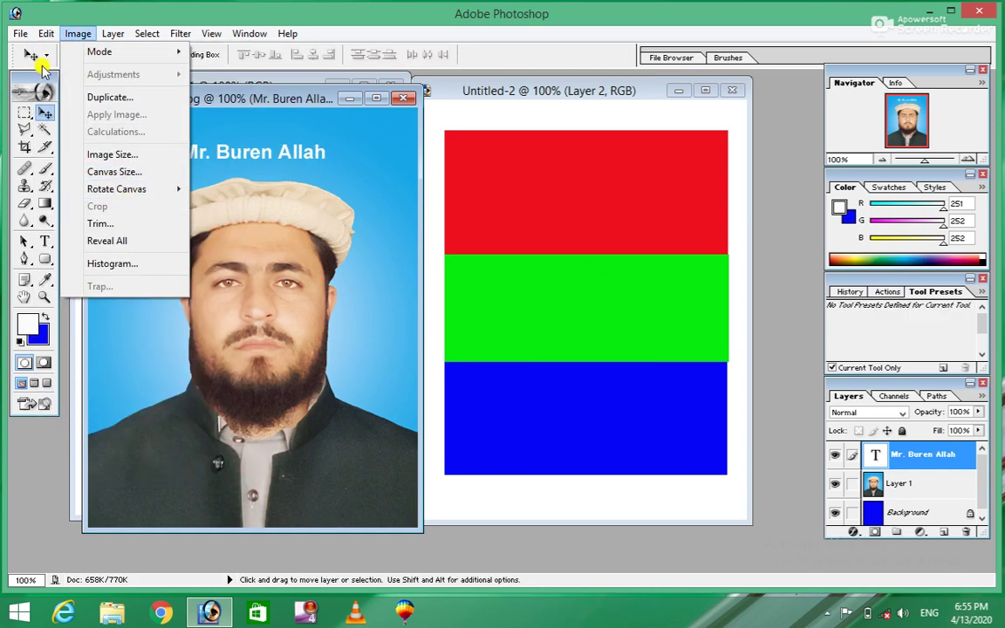
{"action": "left_click", "coordinate": [96, 258]}
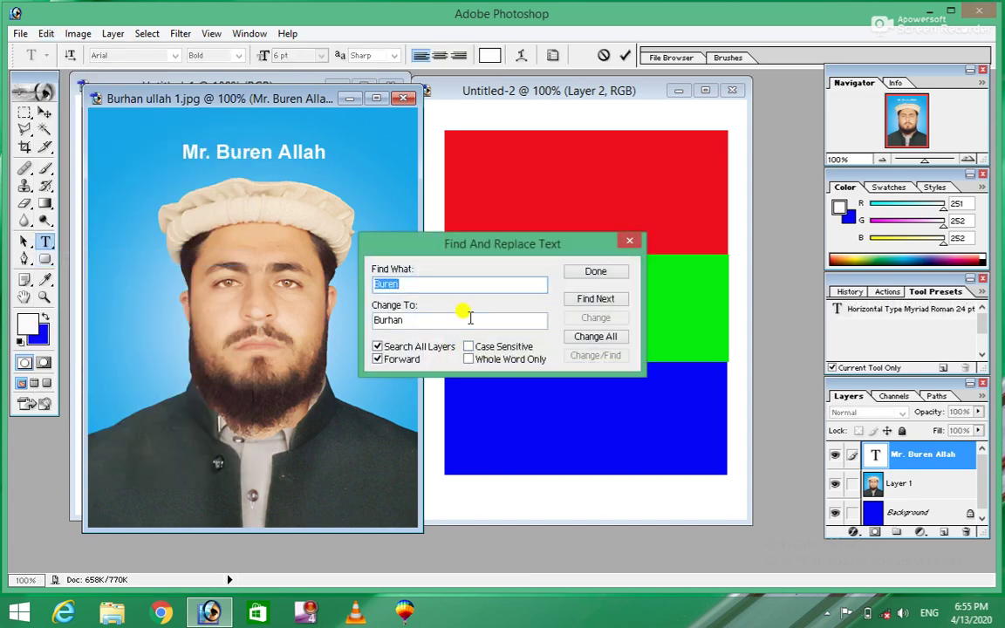
{"action": "left_click", "coordinate": [590, 299]}
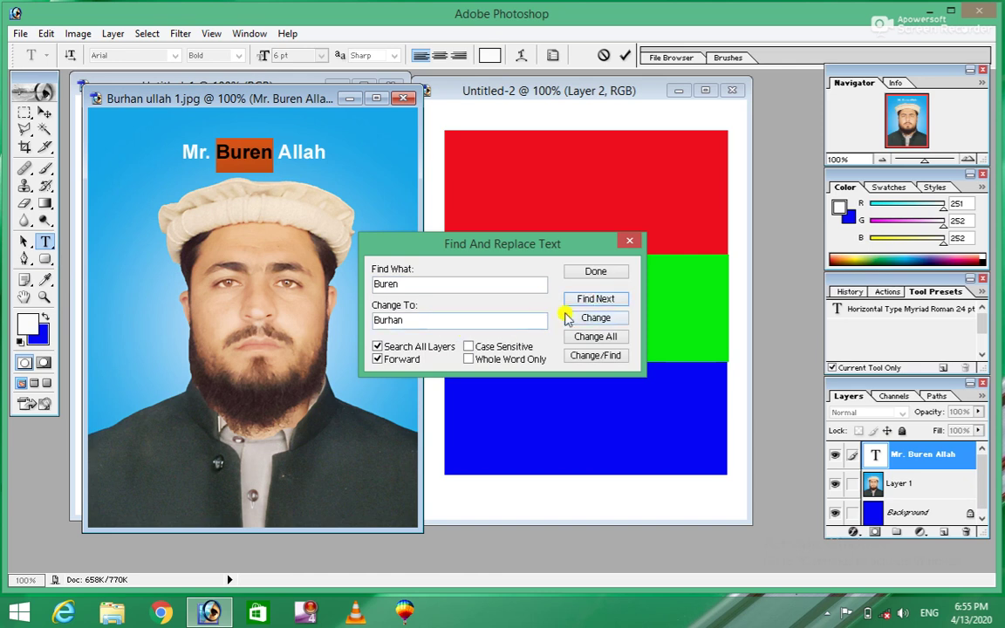
{"action": "left_click", "coordinate": [593, 319]}
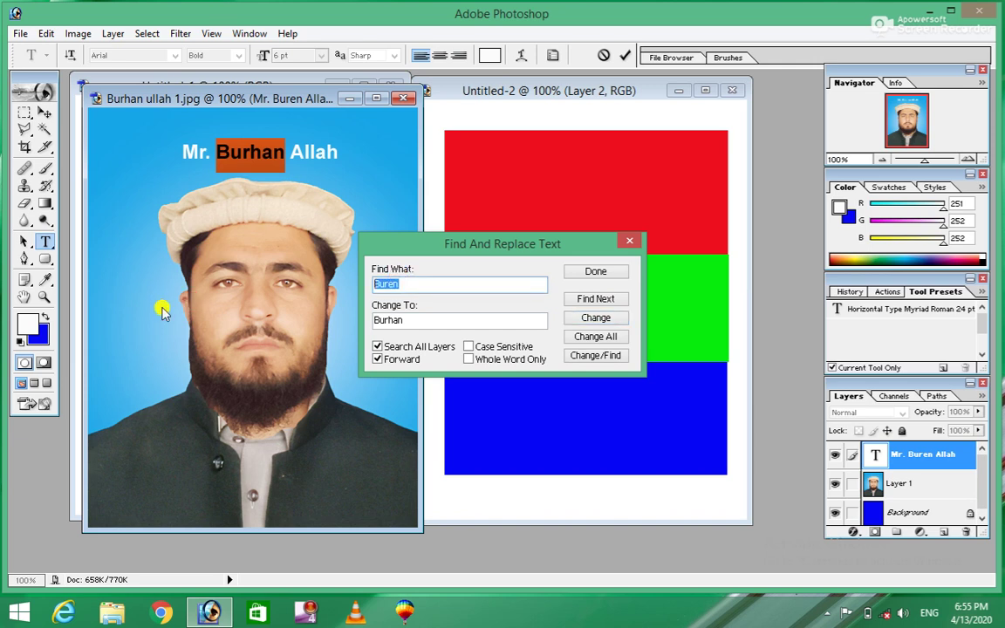
Step: Find Allah and change it to Ullah, then close the dialog and commit the caption
{"action": "type", "text": "Allah"}
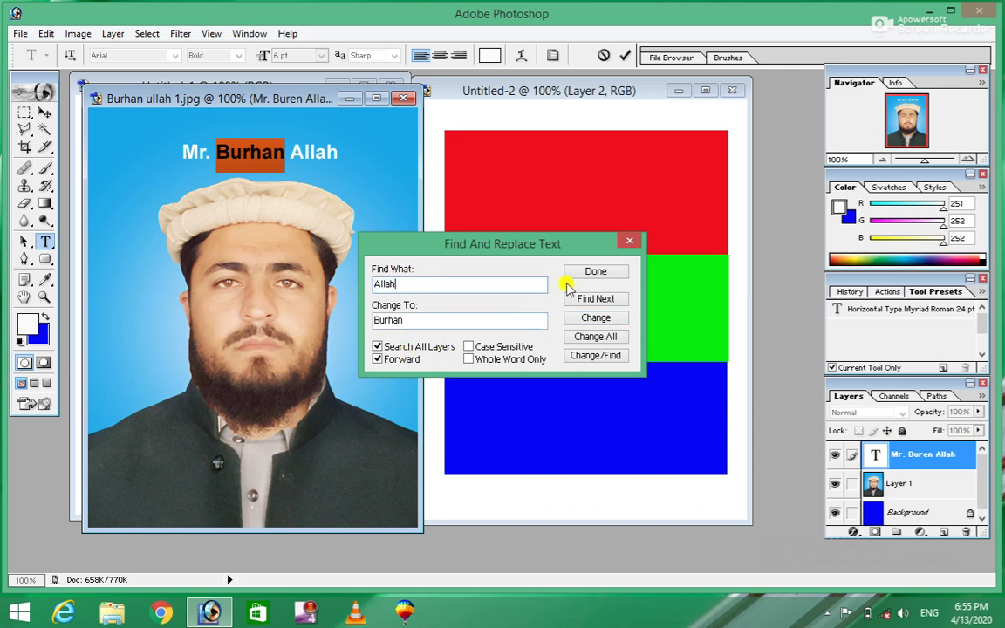
{"action": "left_click", "coordinate": [587, 300]}
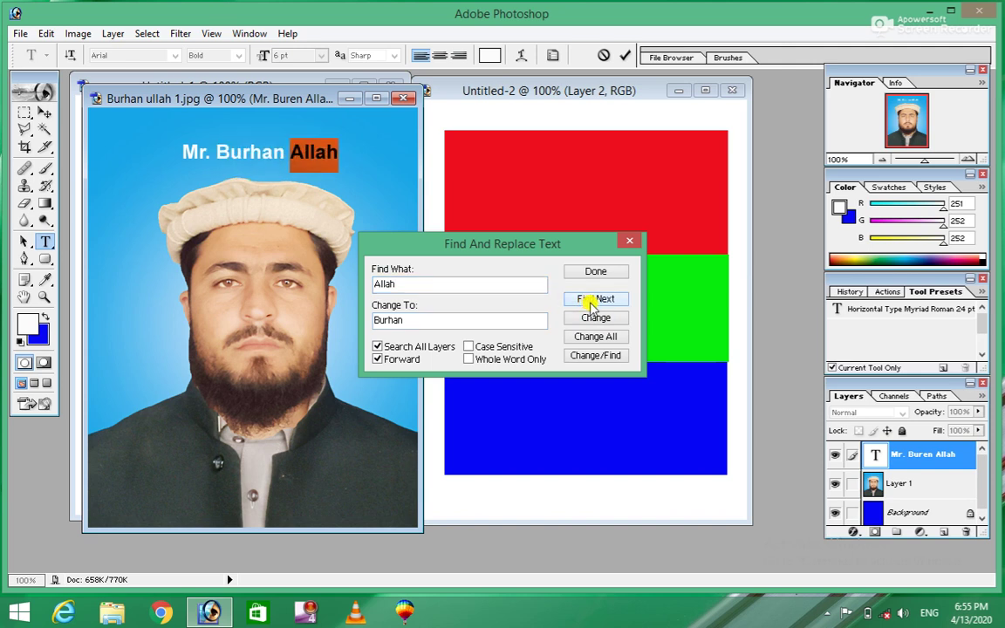
{"action": "double_click", "coordinate": [456, 319]}
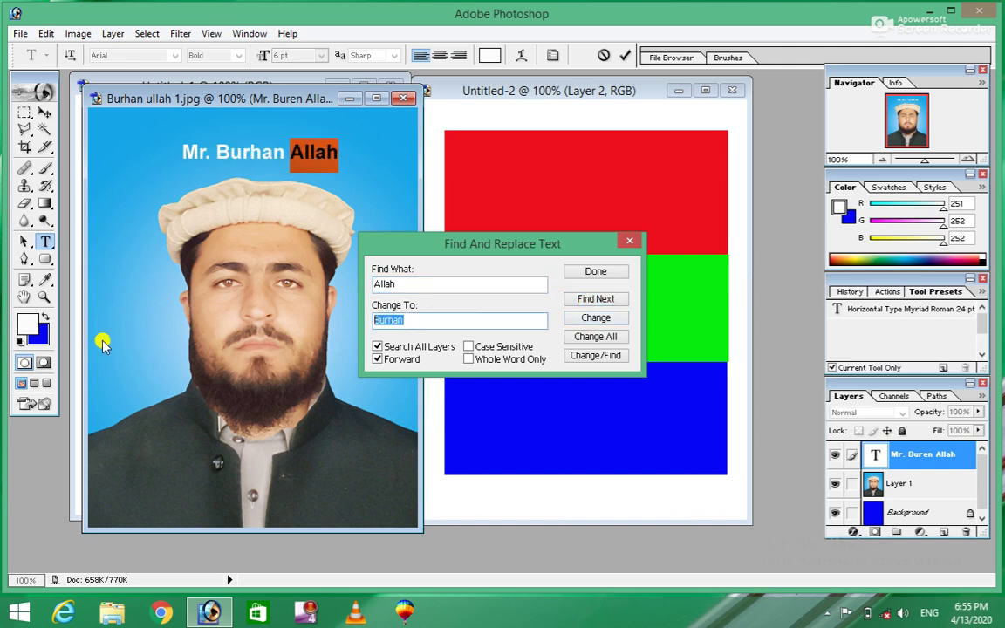
{"action": "type", "text": "U"}
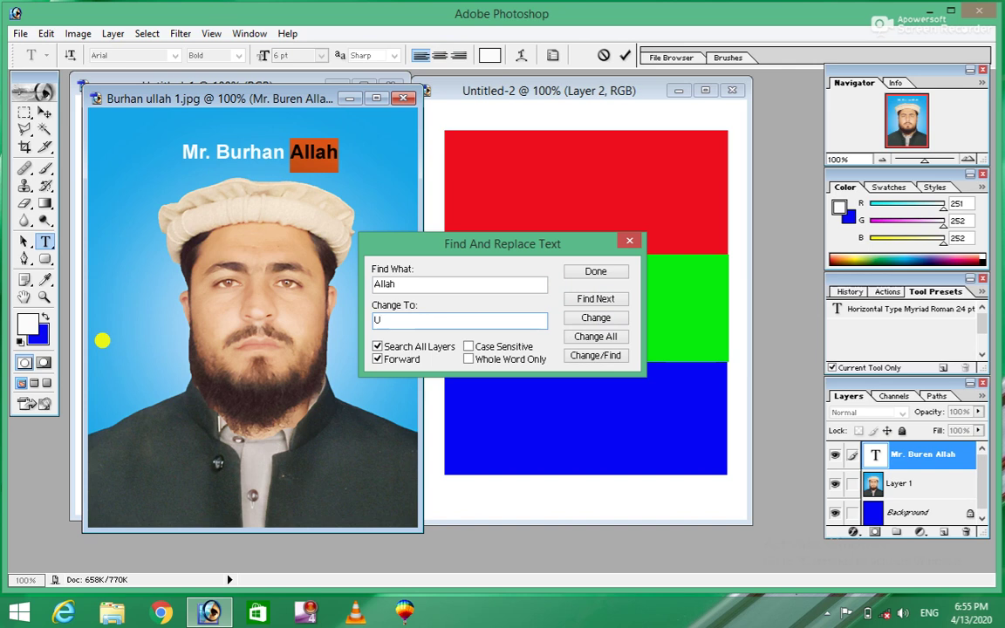
{"action": "type", "text": "llah"}
{"action": "left_click", "coordinate": [580, 319]}
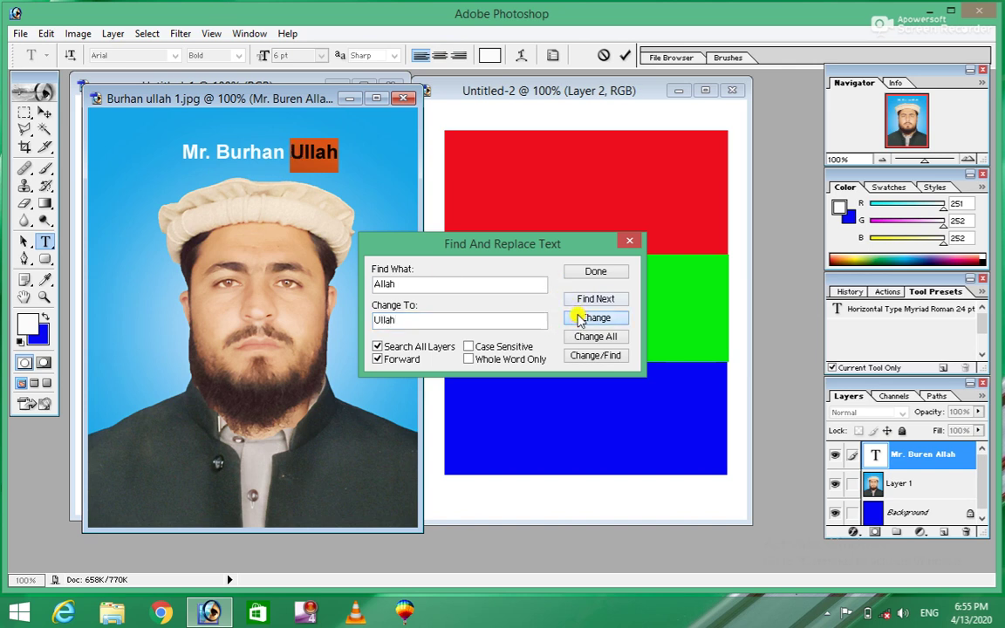
{"action": "left_click", "coordinate": [606, 271]}
{"action": "key", "text": "v"}
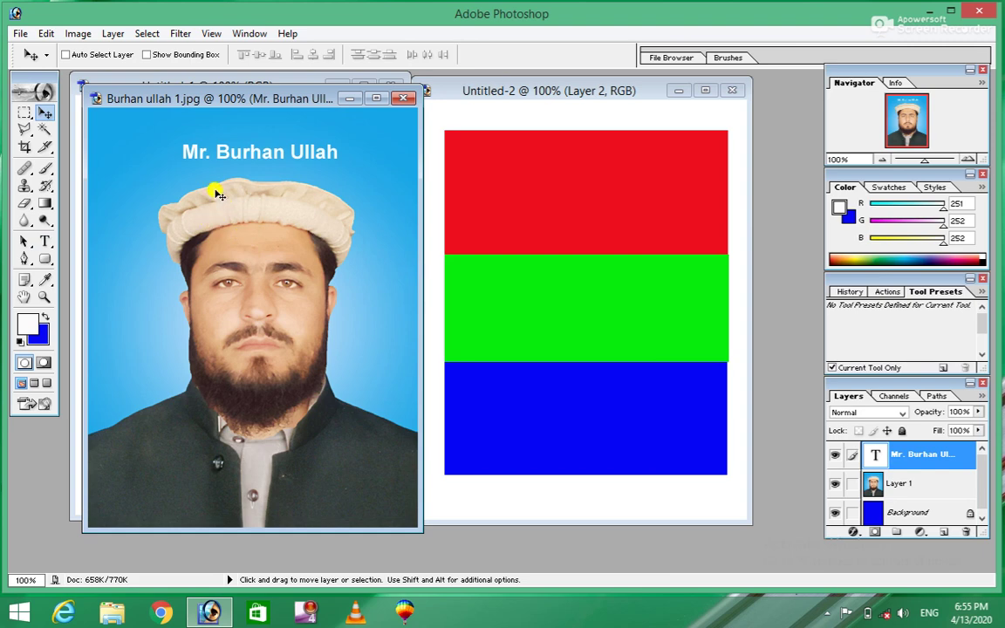
{"action": "left_click", "coordinate": [43, 35]}
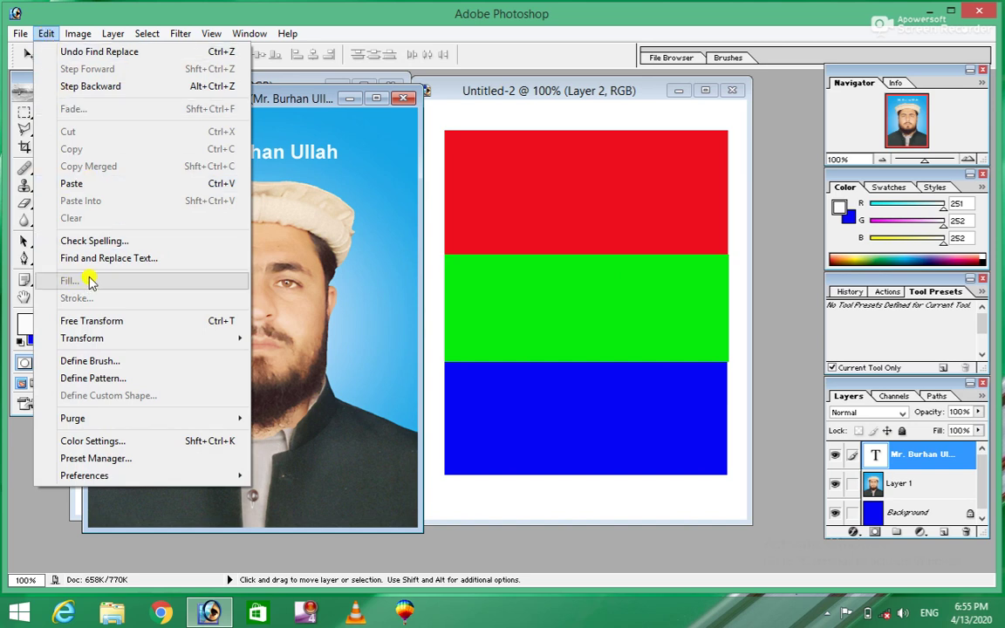
{"action": "left_click", "coordinate": [395, 278]}
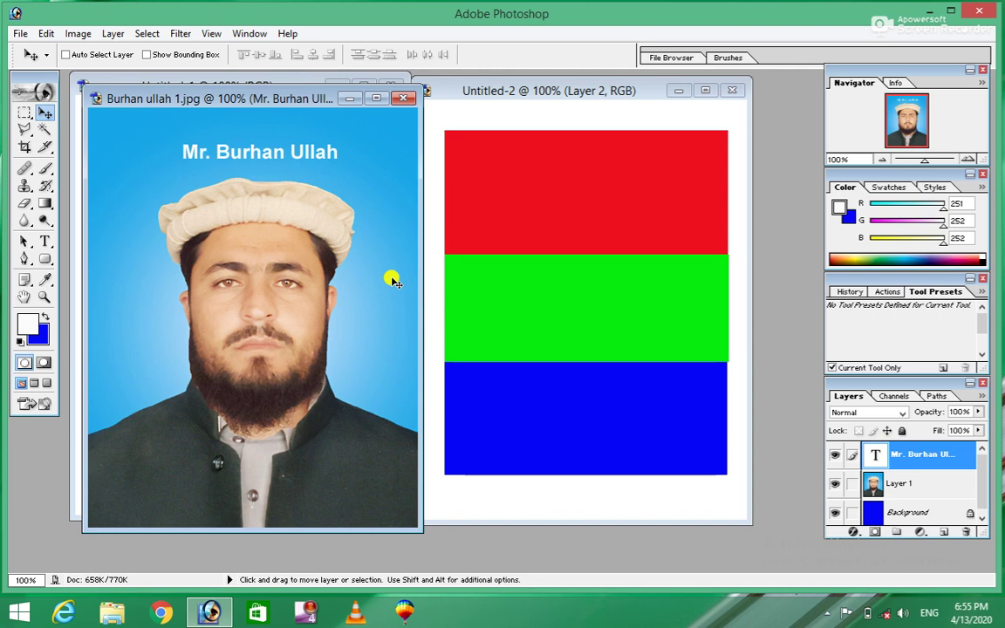
{"action": "key", "text": "alt"}
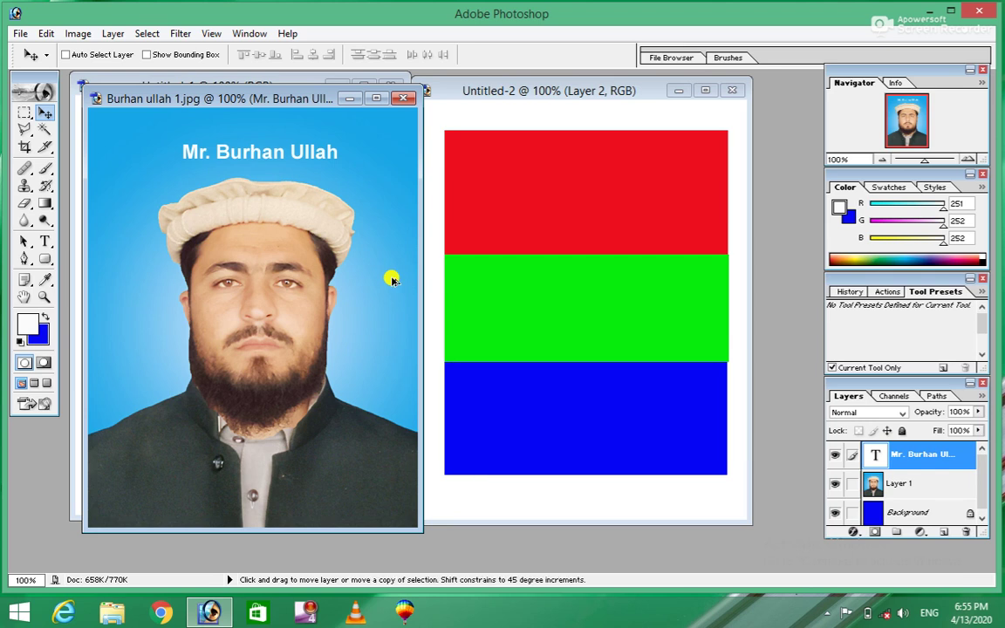